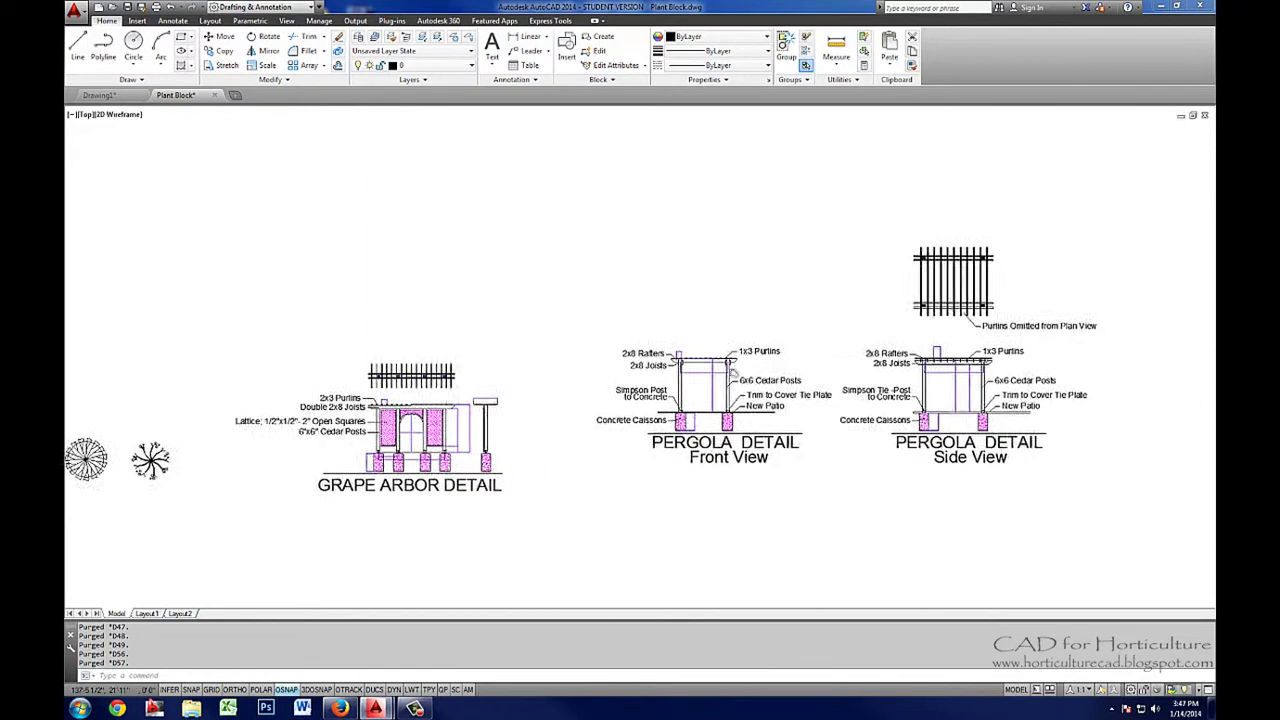
# Start a block definition named Pergola 2014 and pick its base point between the front and side pergola views.
pyautogui.scroll(2, 509, 409)
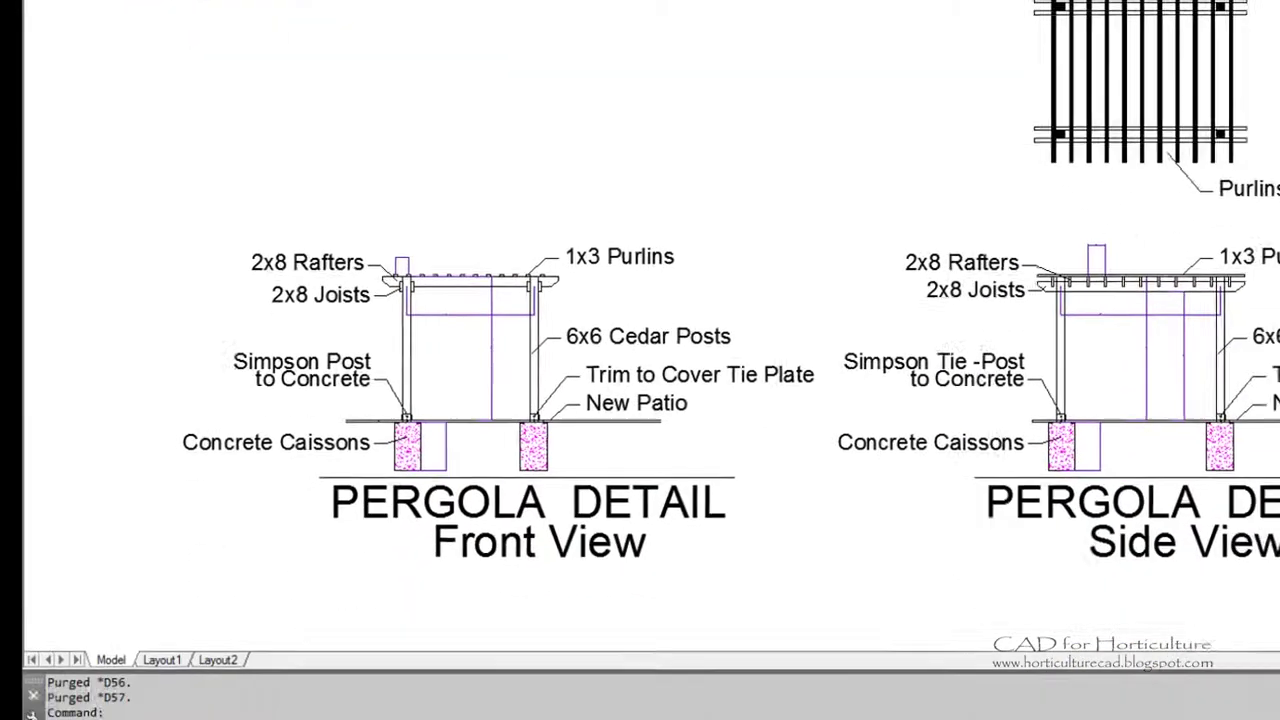
pyautogui.write('b')
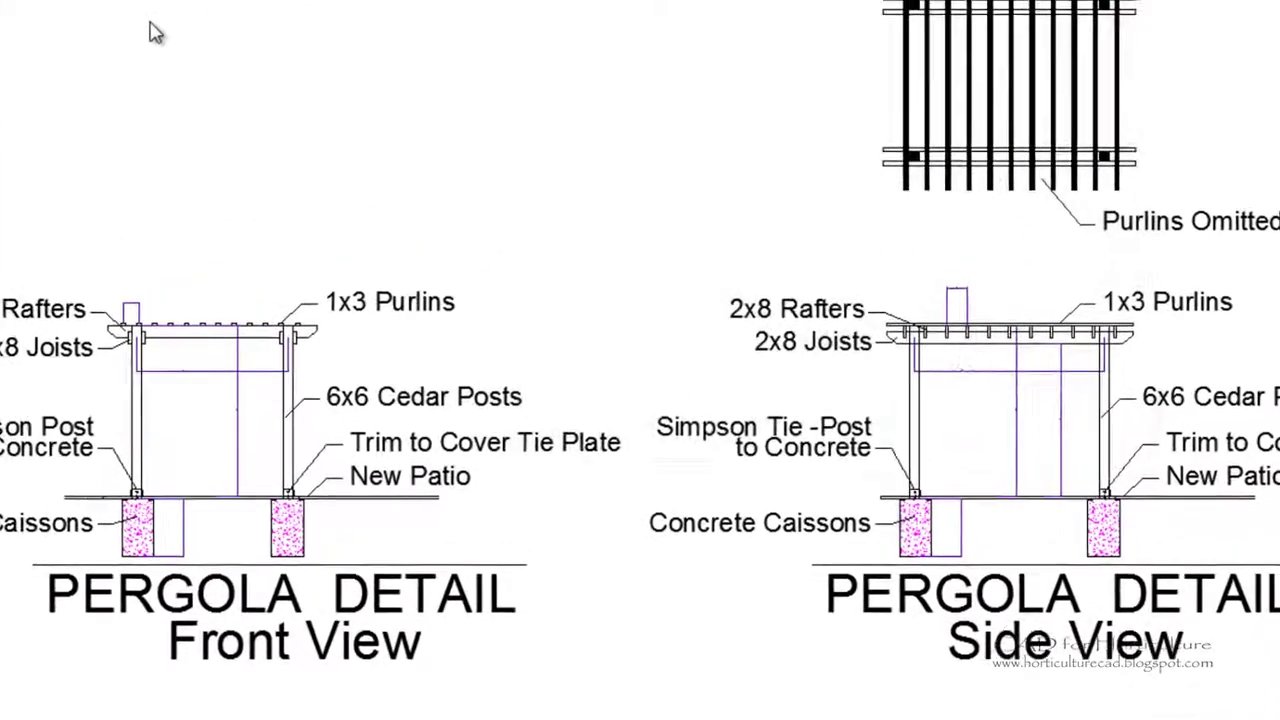
pyautogui.press('Return')
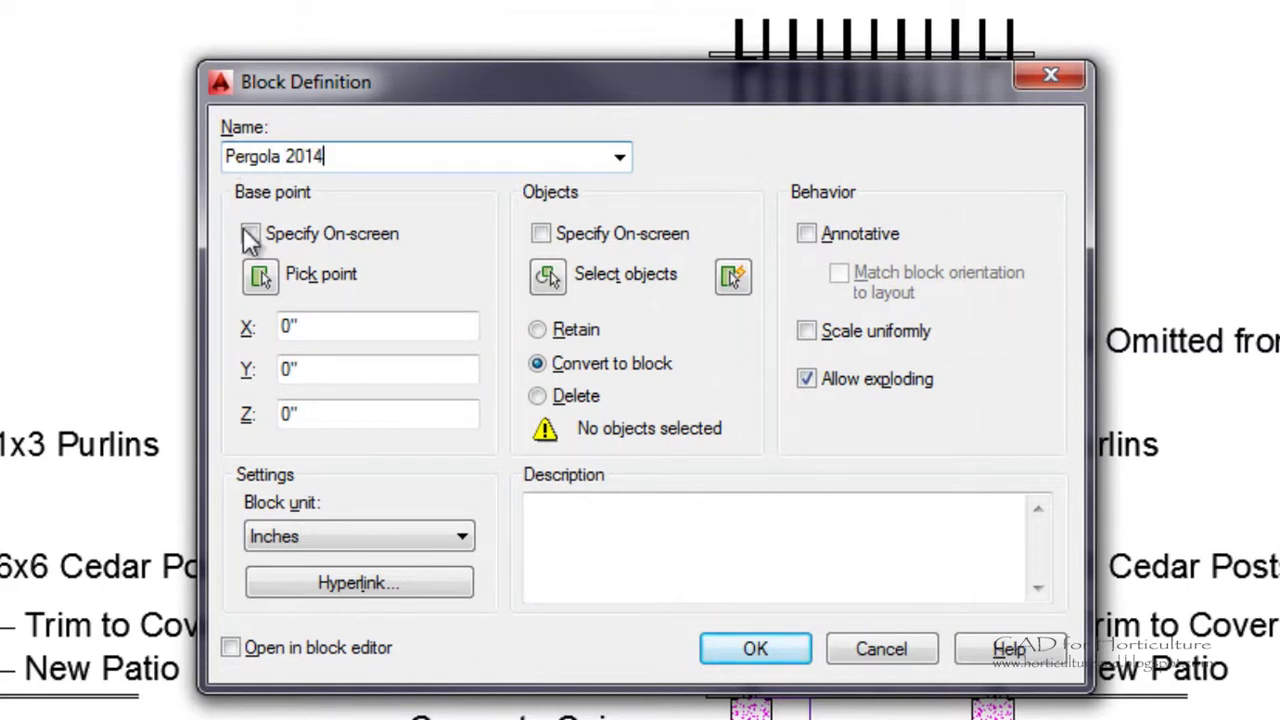
pyautogui.click(260, 278)
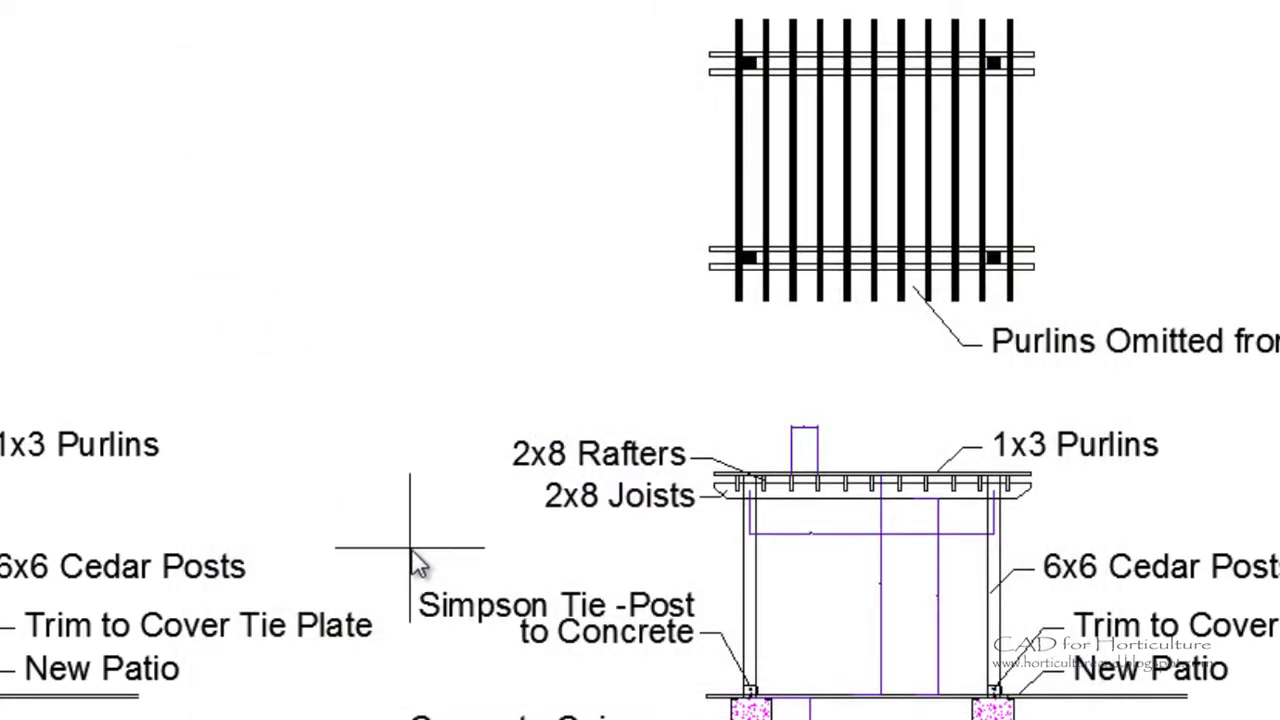
pyautogui.click(548, 457)
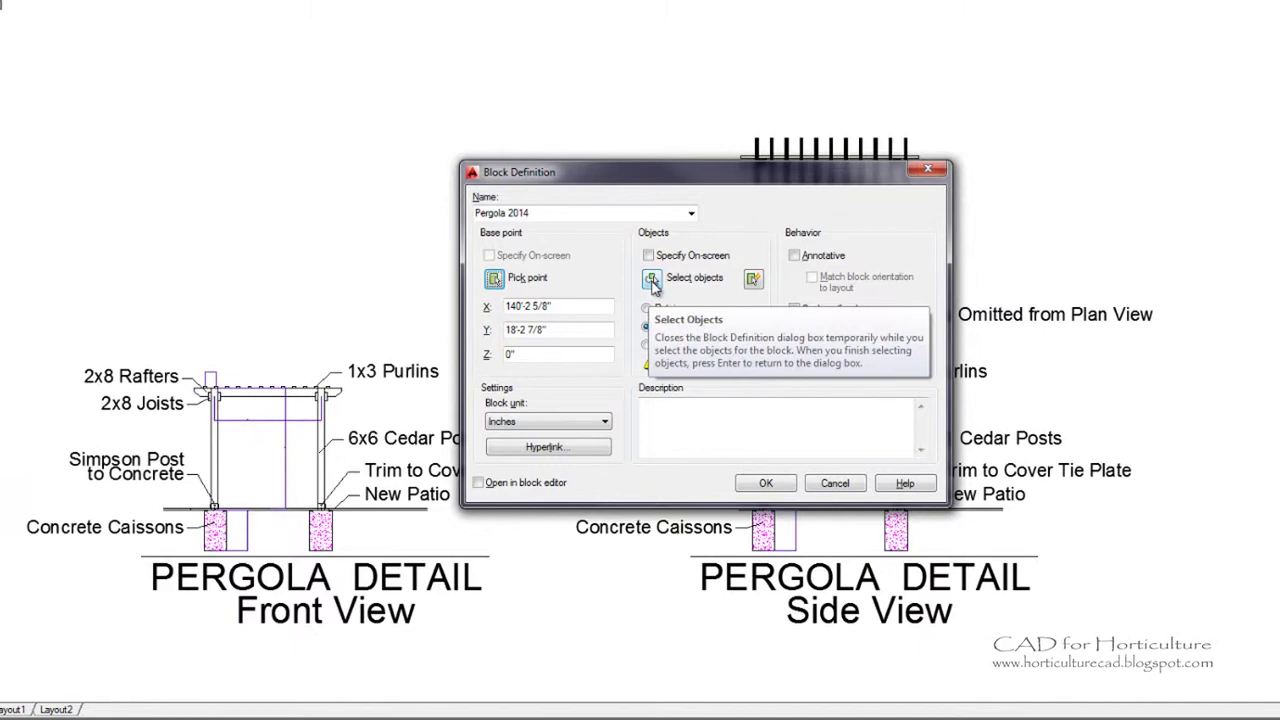
# Select all the pergola front, side and plan view objects and create the block, converting the objects to it.
pyautogui.click(653, 280)
pyautogui.click(29, 66)
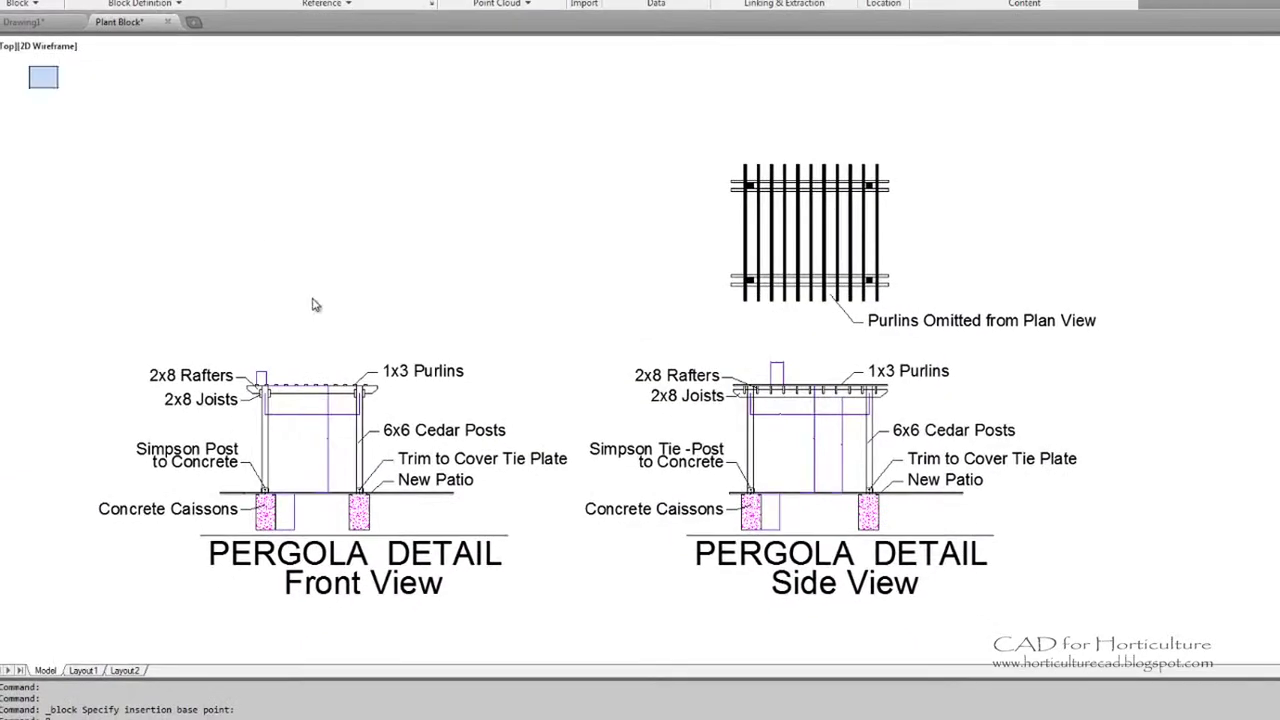
pyautogui.click(1123, 648)
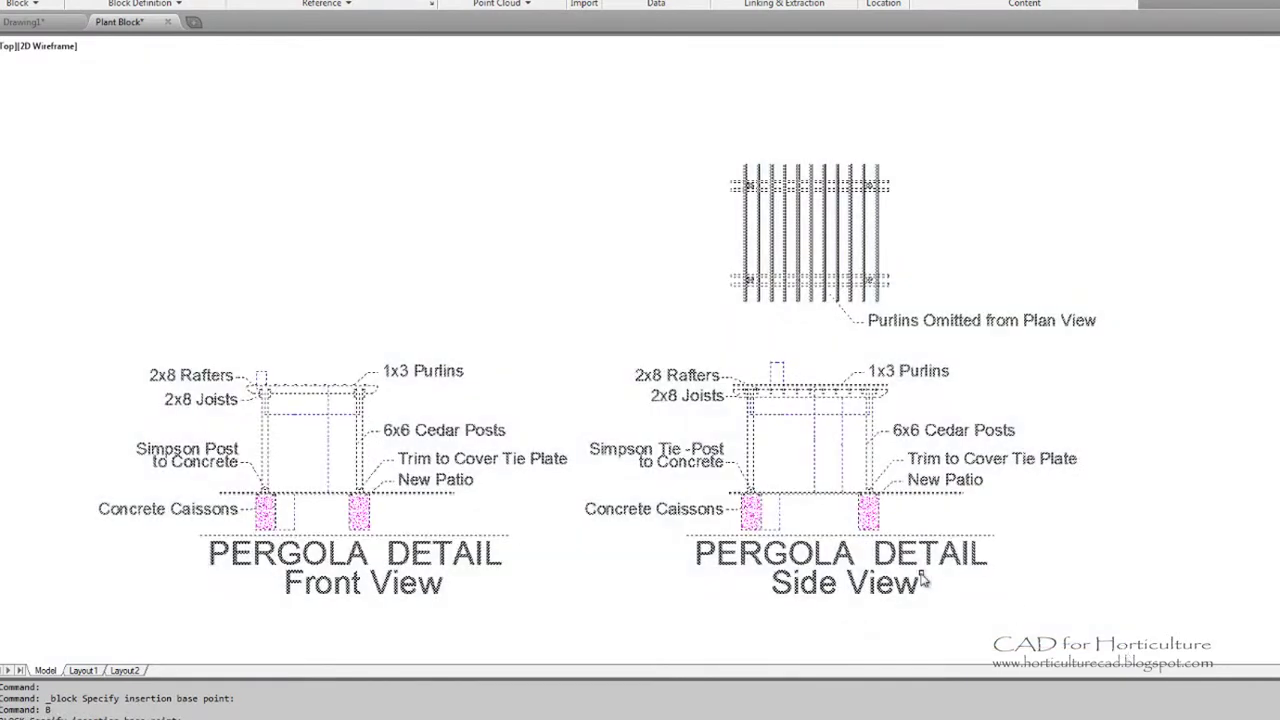
pyautogui.press('Return')
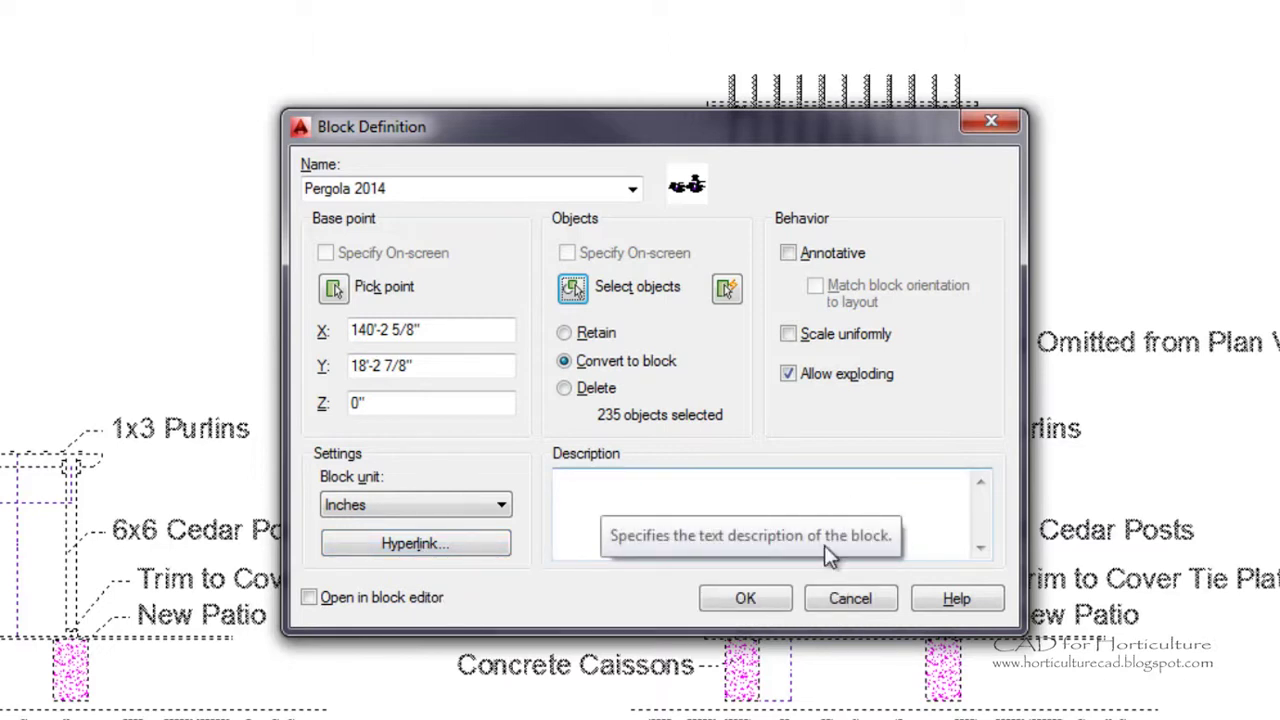
pyautogui.click(746, 600)
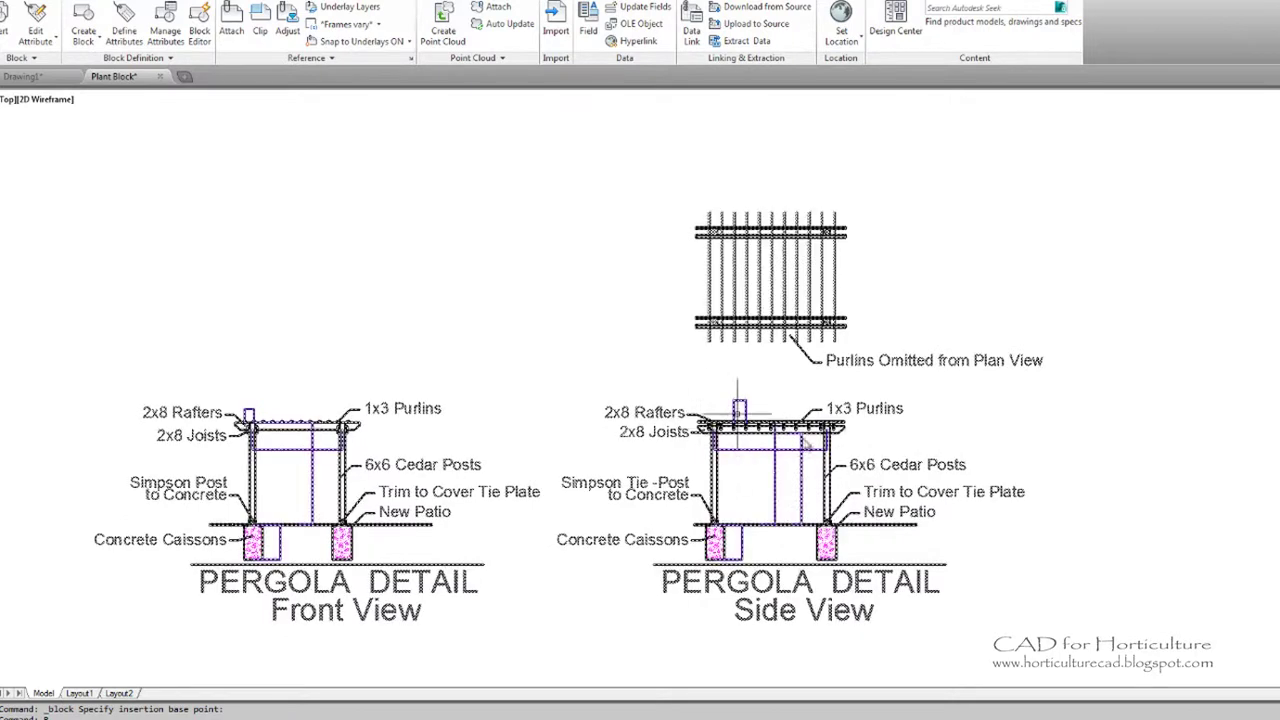
pyautogui.scroll(-2, 643, 272)
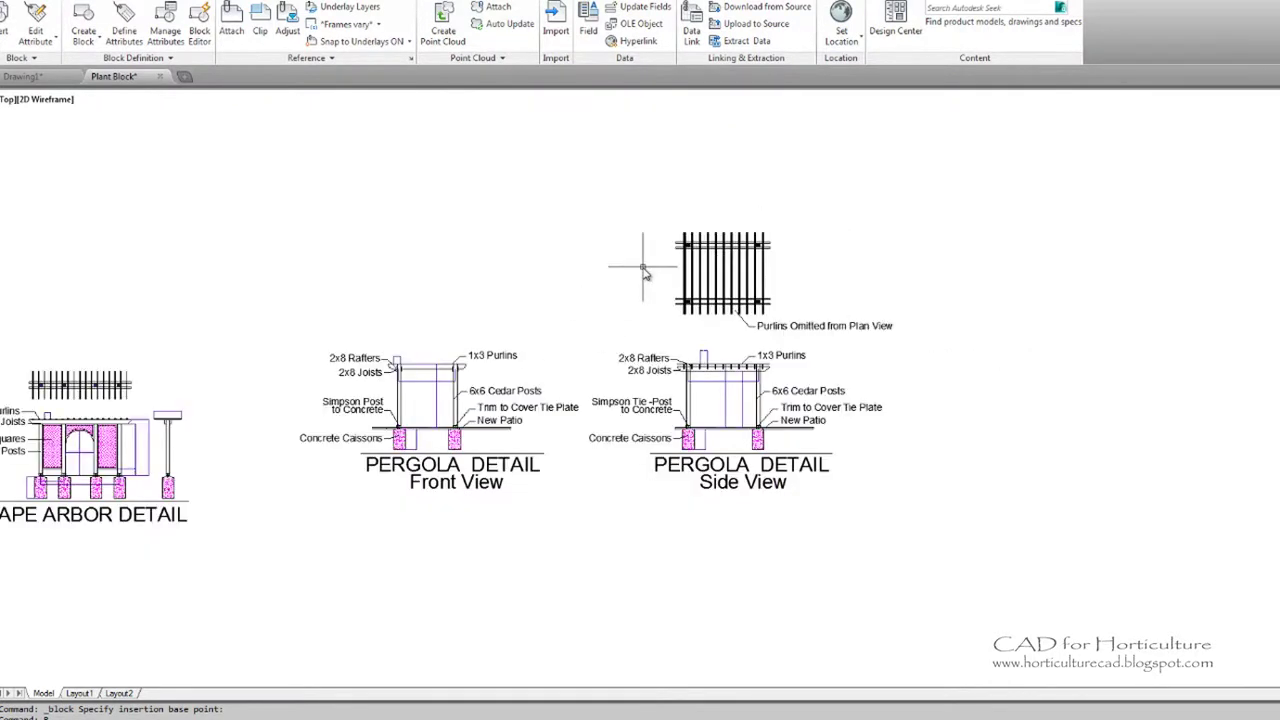
pyautogui.write('m')
pyautogui.press('Return')
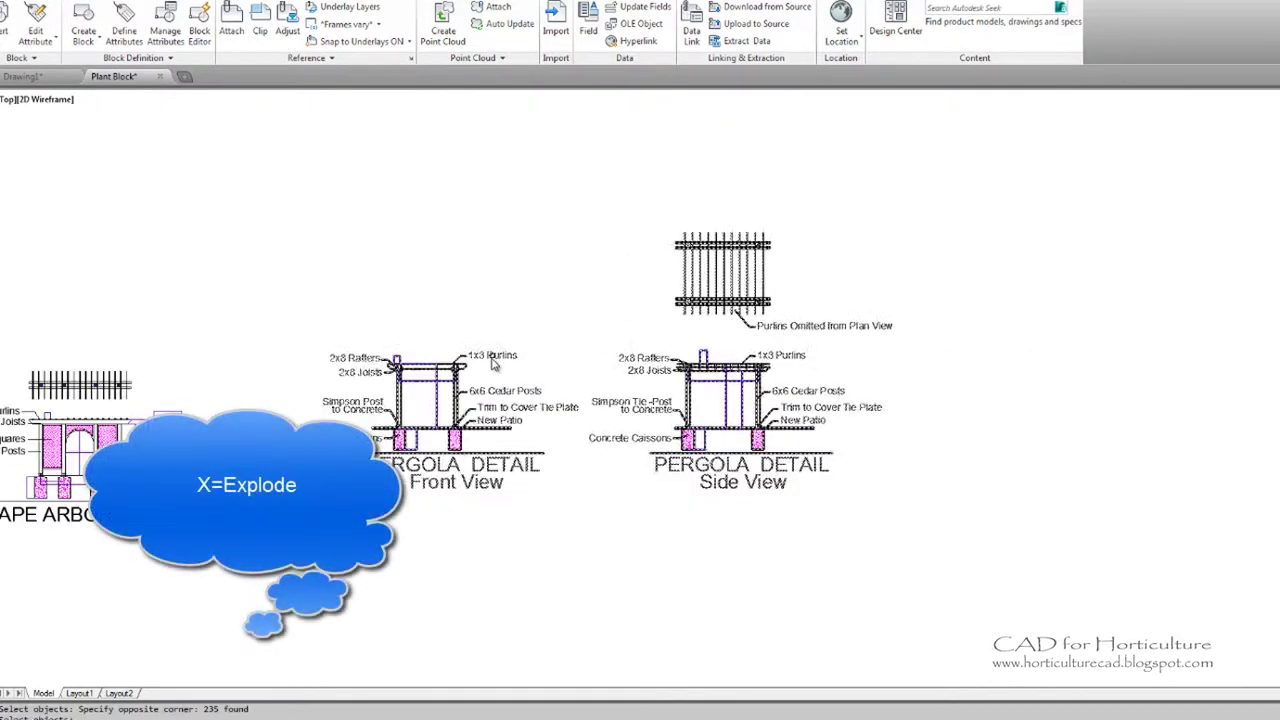
pyautogui.click(493, 357)
pyautogui.press('Return')
pyautogui.click(497, 357)
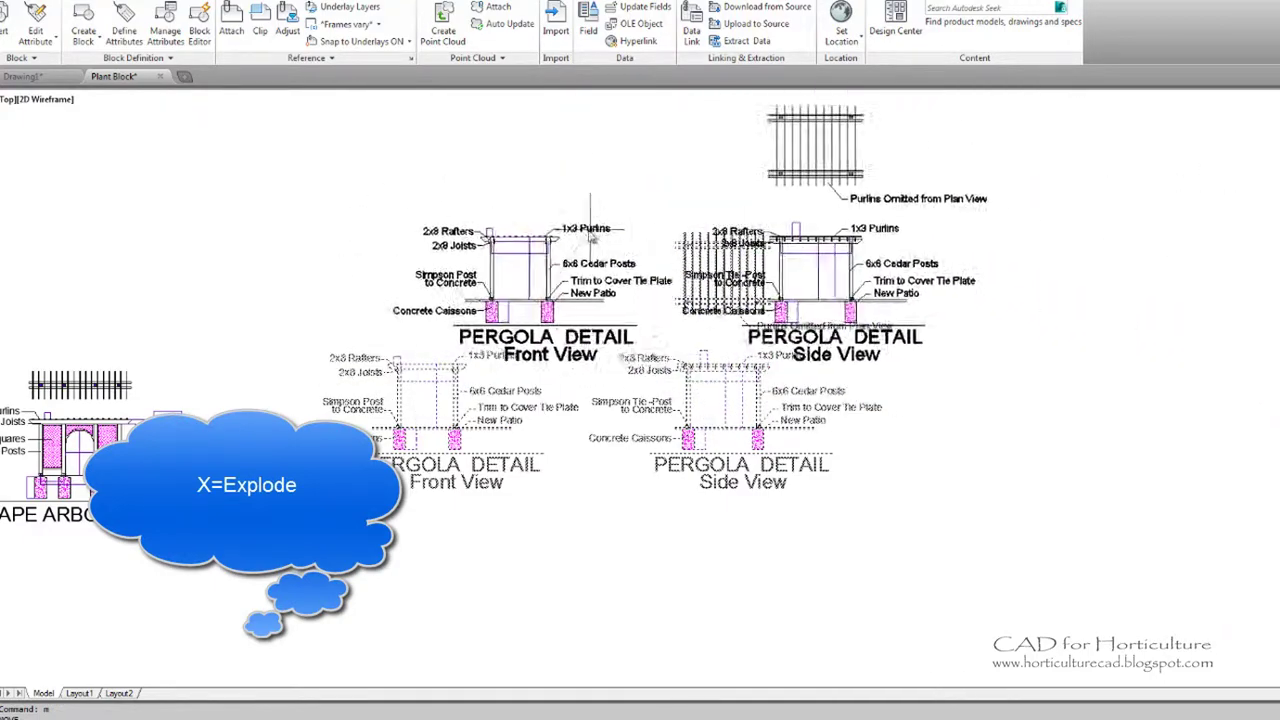
pyautogui.press('Escape')
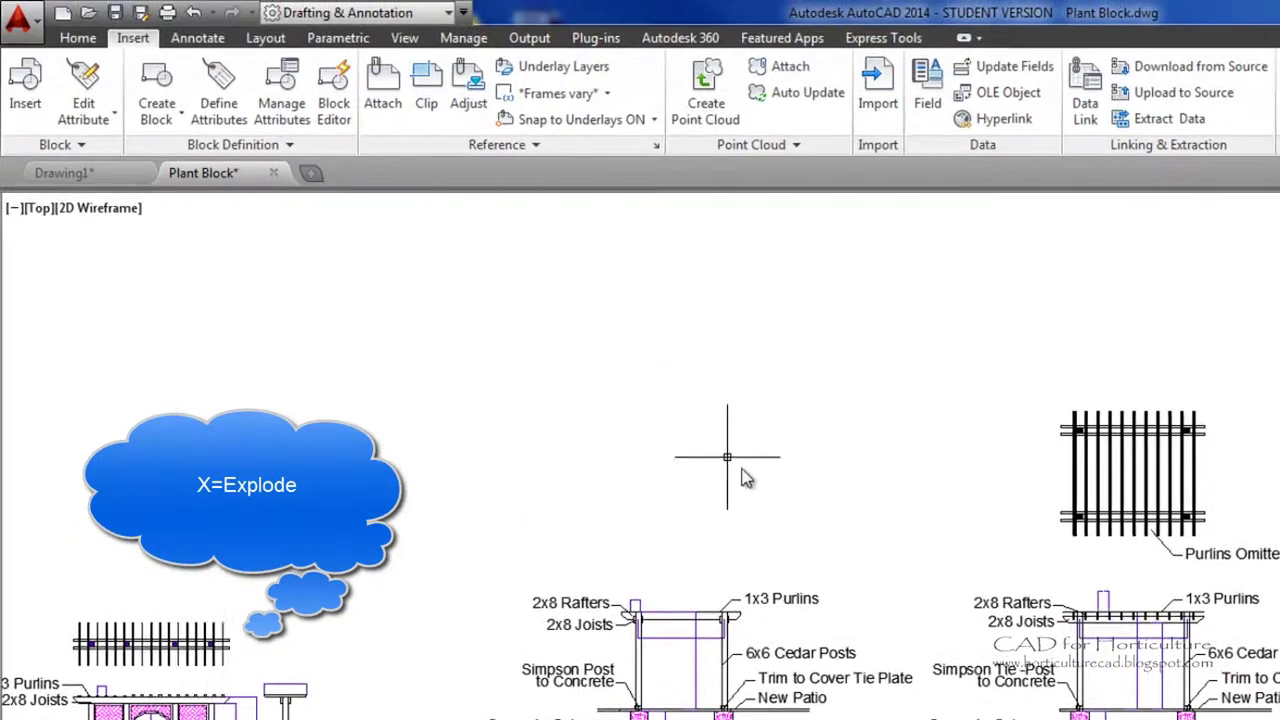
# Explode the Pergola 2014 block in the drawing into its separate objects.
pyautogui.click(78, 38)
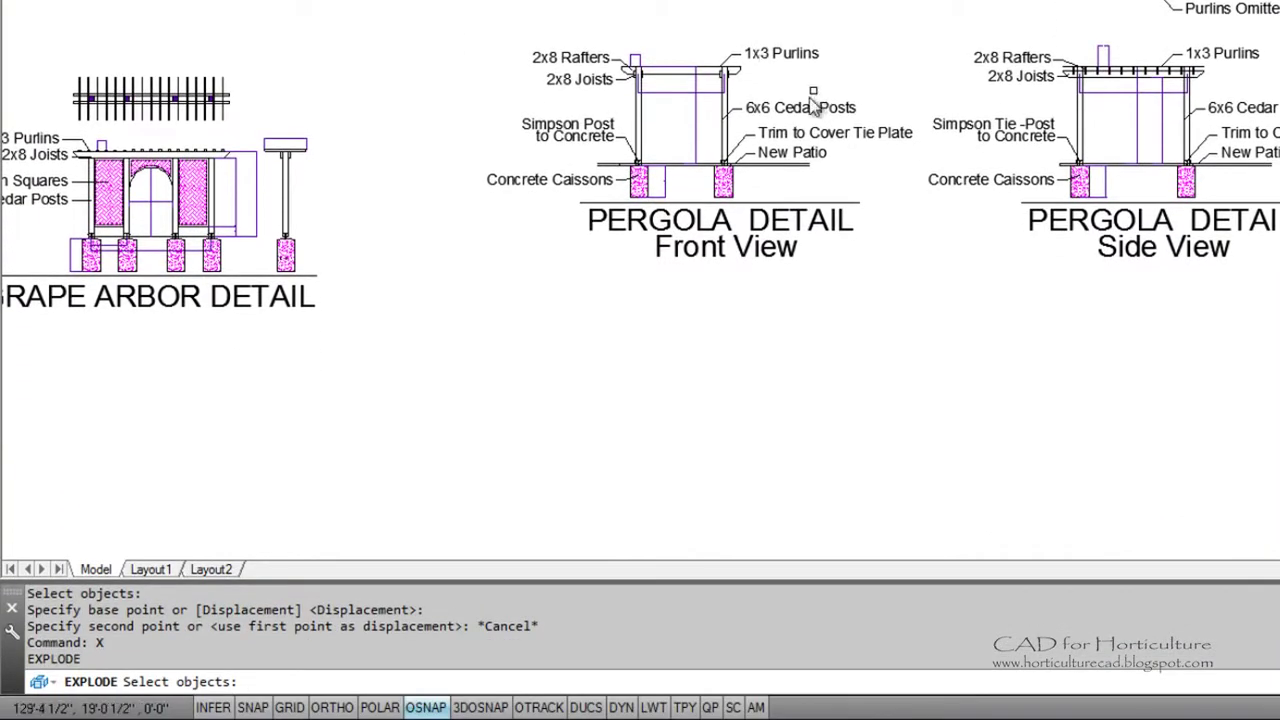
pyautogui.click(740, 74)
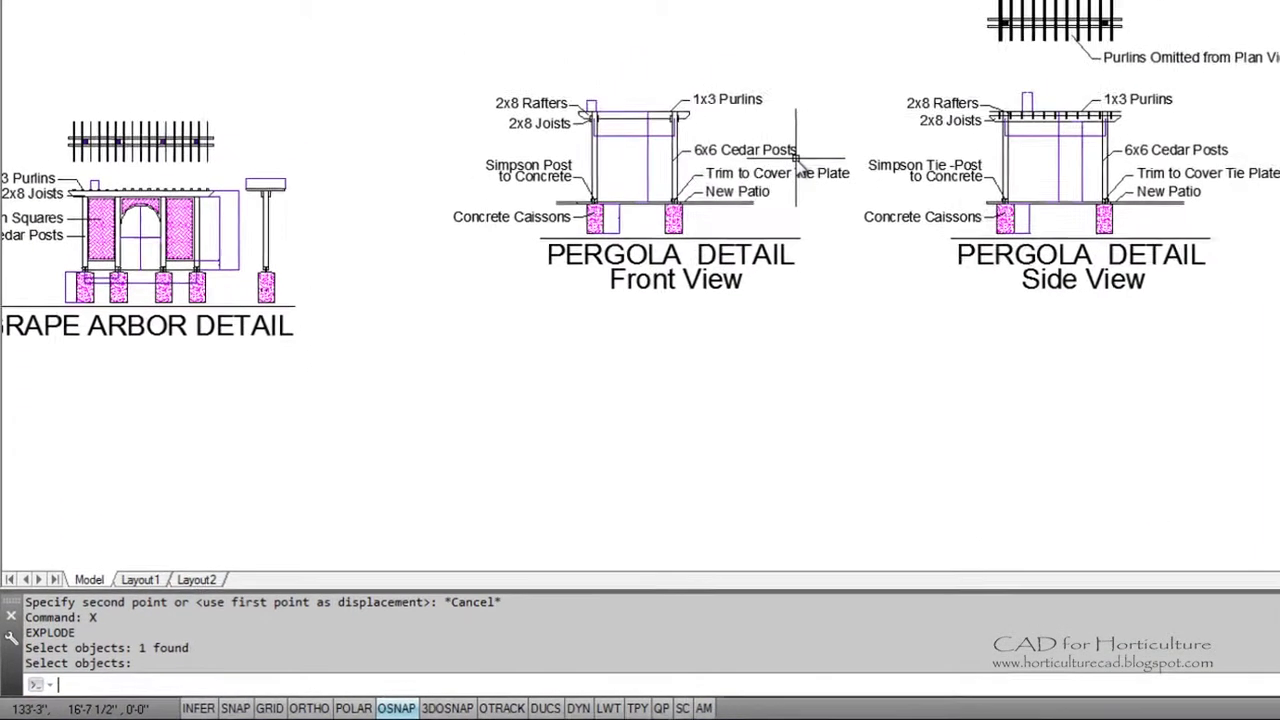
pyautogui.press('Return')
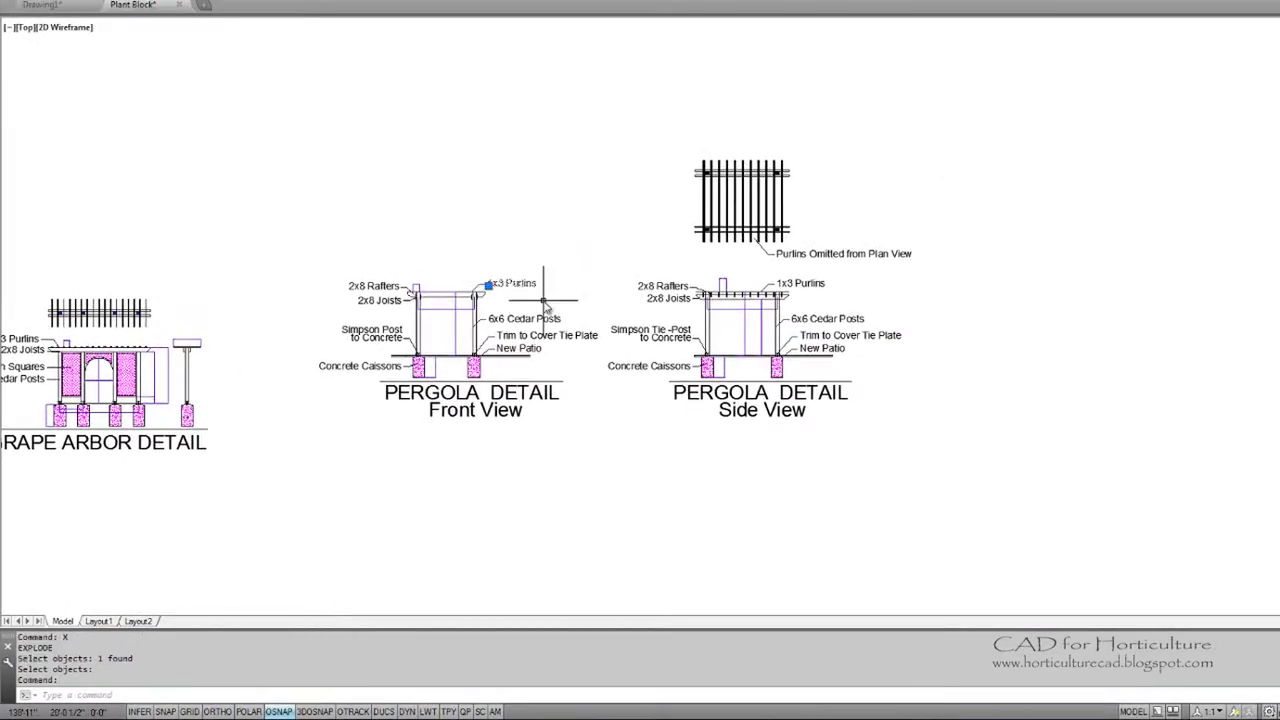
pyautogui.press('Escape')
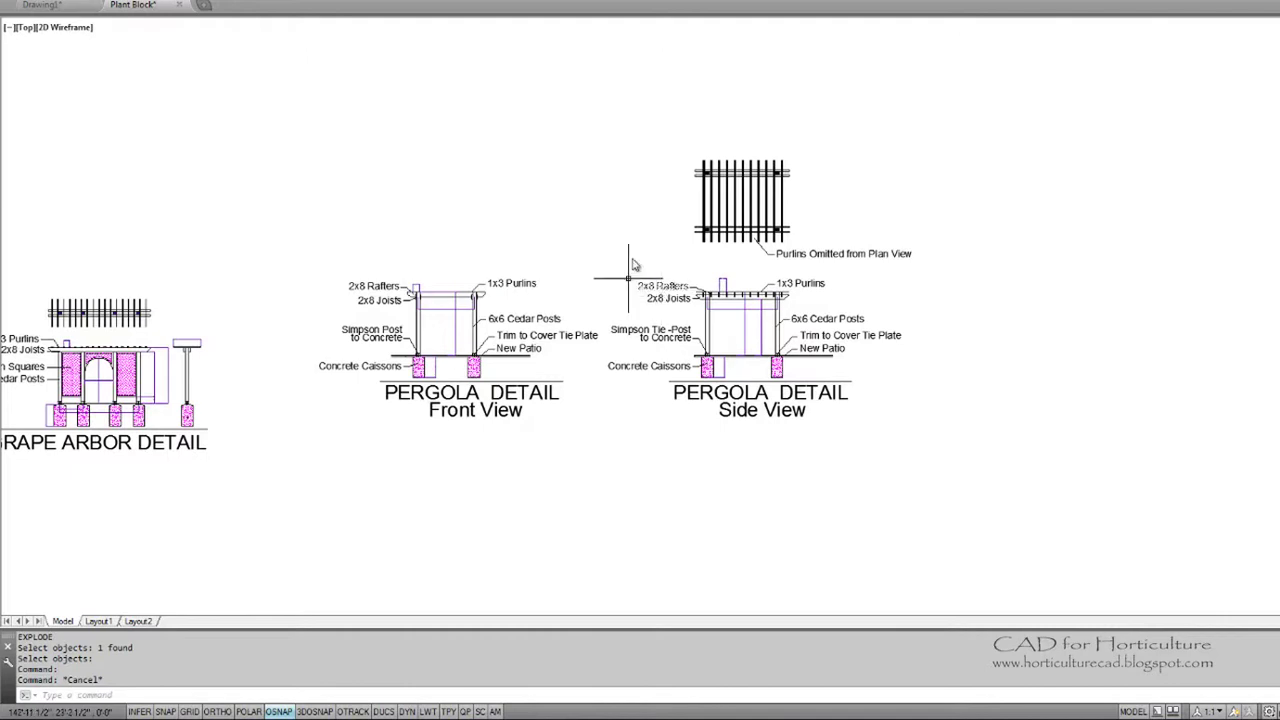
# Start a Write Block export and choose the existing Pergola 2014 block as its source.
pyautogui.moveTo(651, 253)
pyautogui.mouseDown(button='middle')
pyautogui.moveTo(592, 255)
pyautogui.moveTo(542, 297)
pyautogui.mouseUp(button='middle')
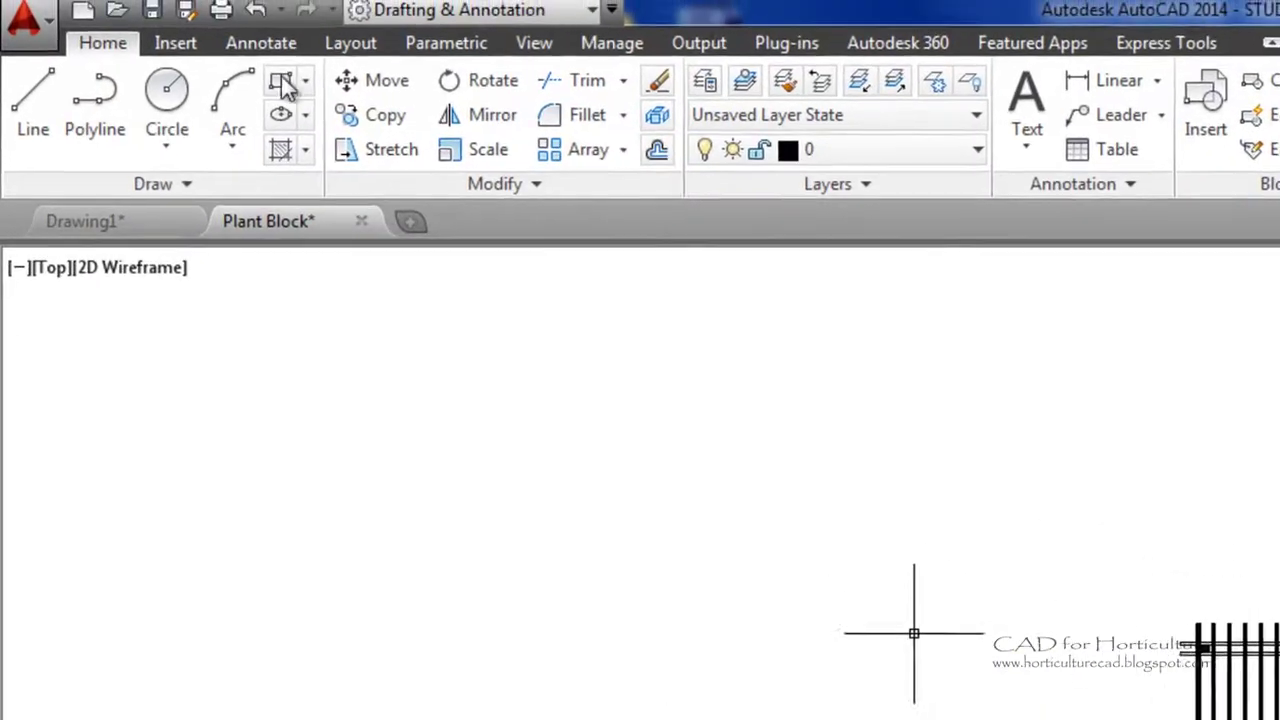
pyautogui.click(190, 50)
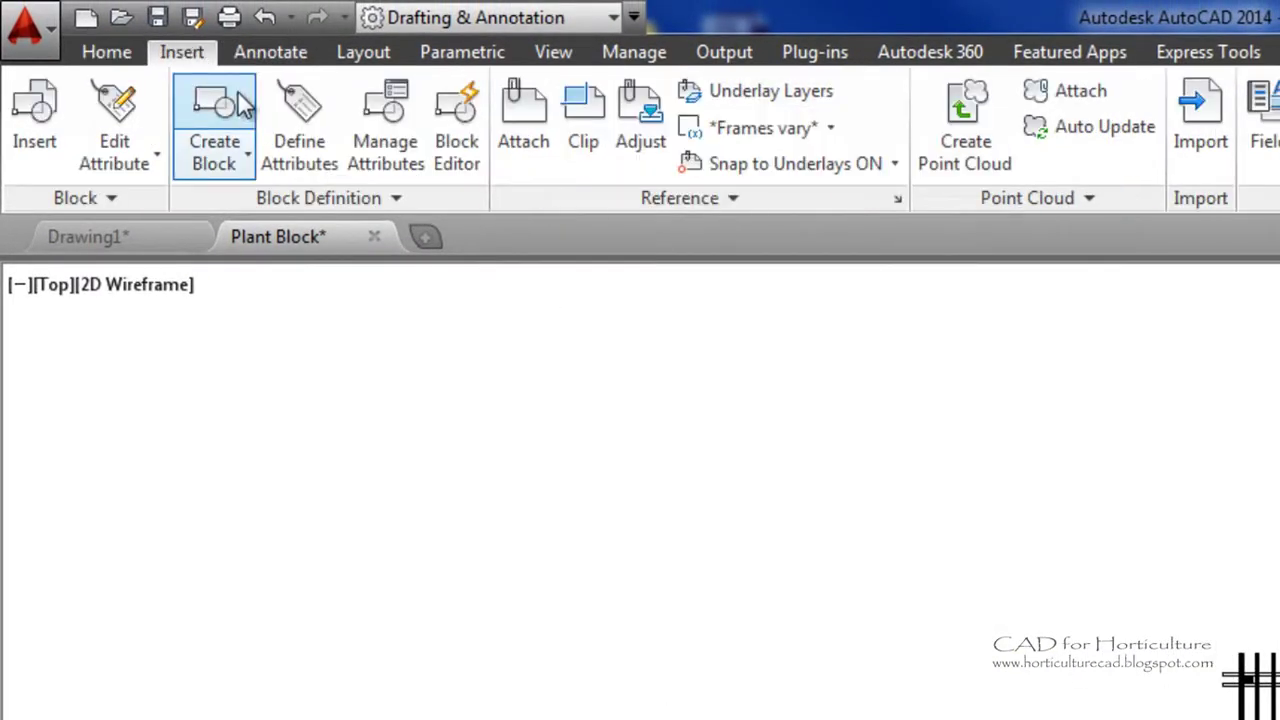
pyautogui.click(222, 158)
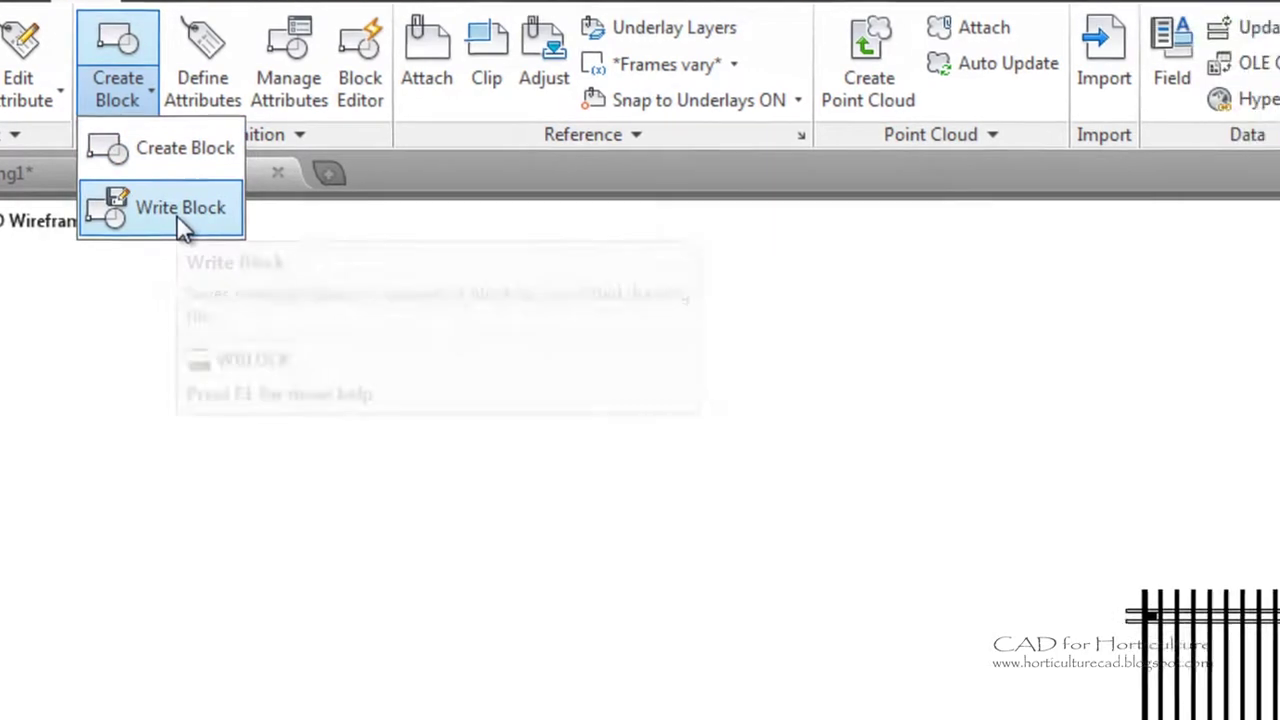
pyautogui.click(180, 210)
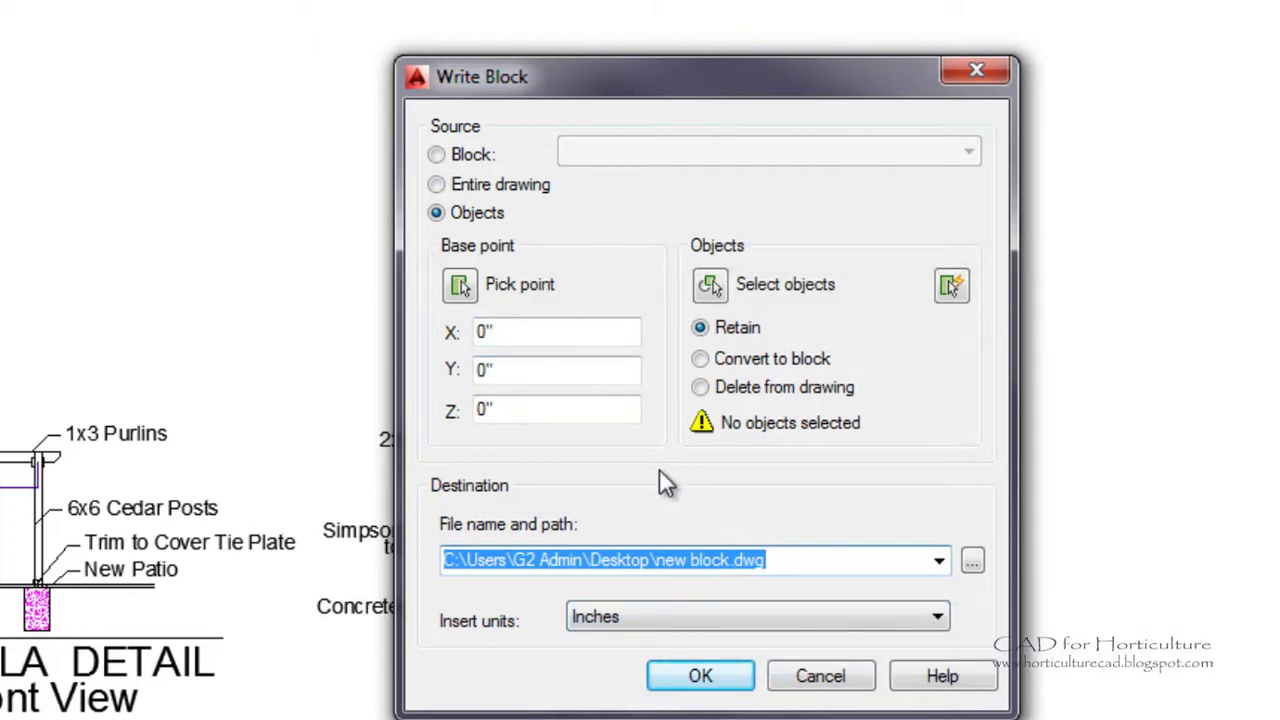
pyautogui.click(464, 157)
pyautogui.click(748, 155)
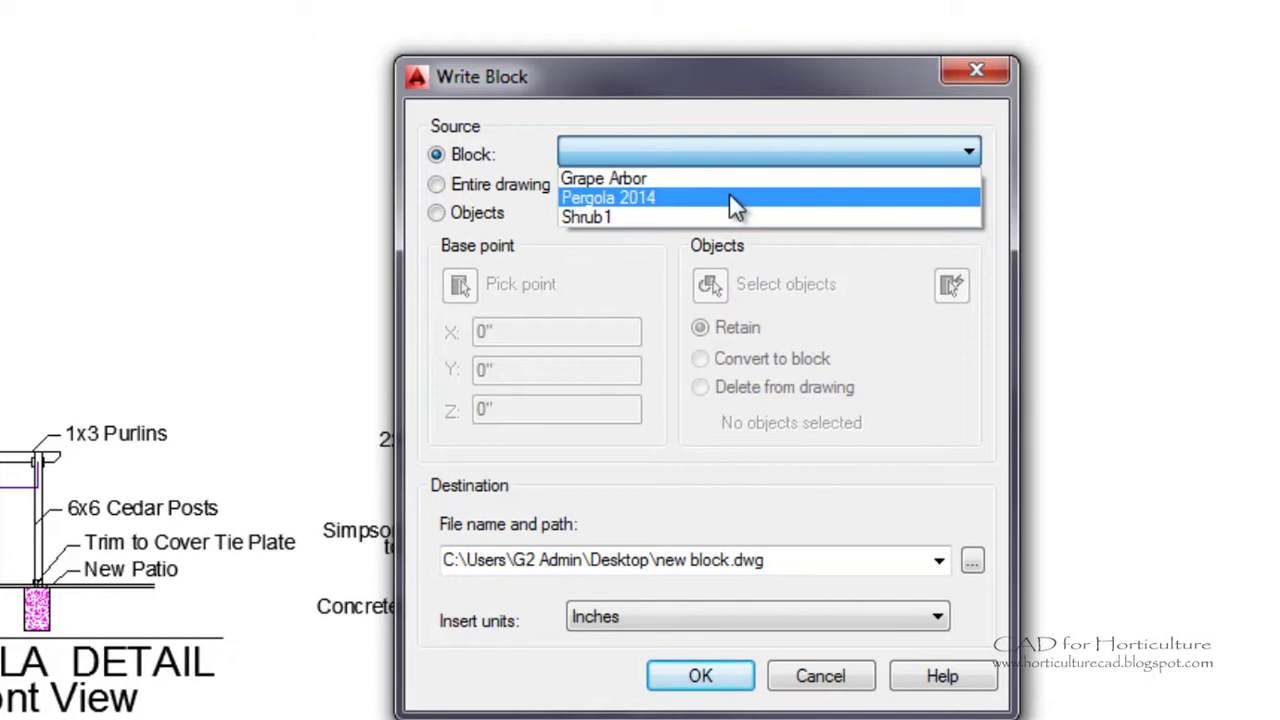
pyautogui.click(729, 196)
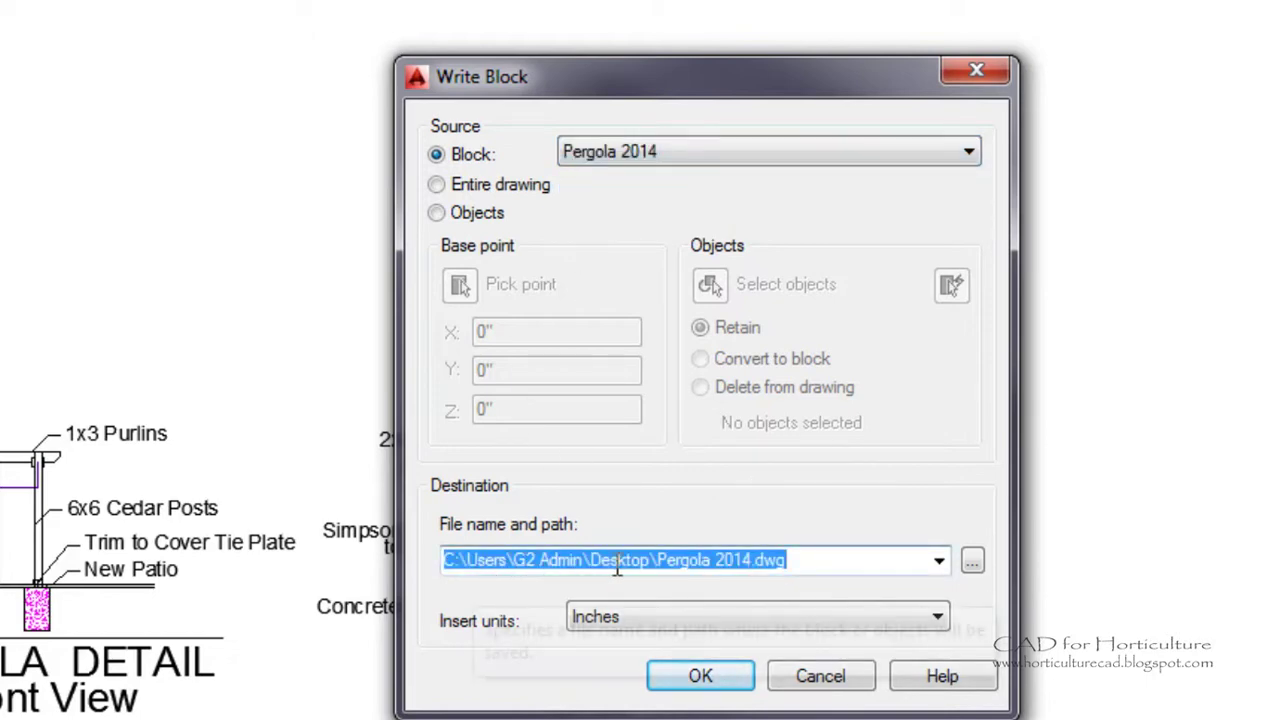
# Set the Desktop as the destination with the file name Pergola 2014, and write the block to file.
pyautogui.click(969, 562)
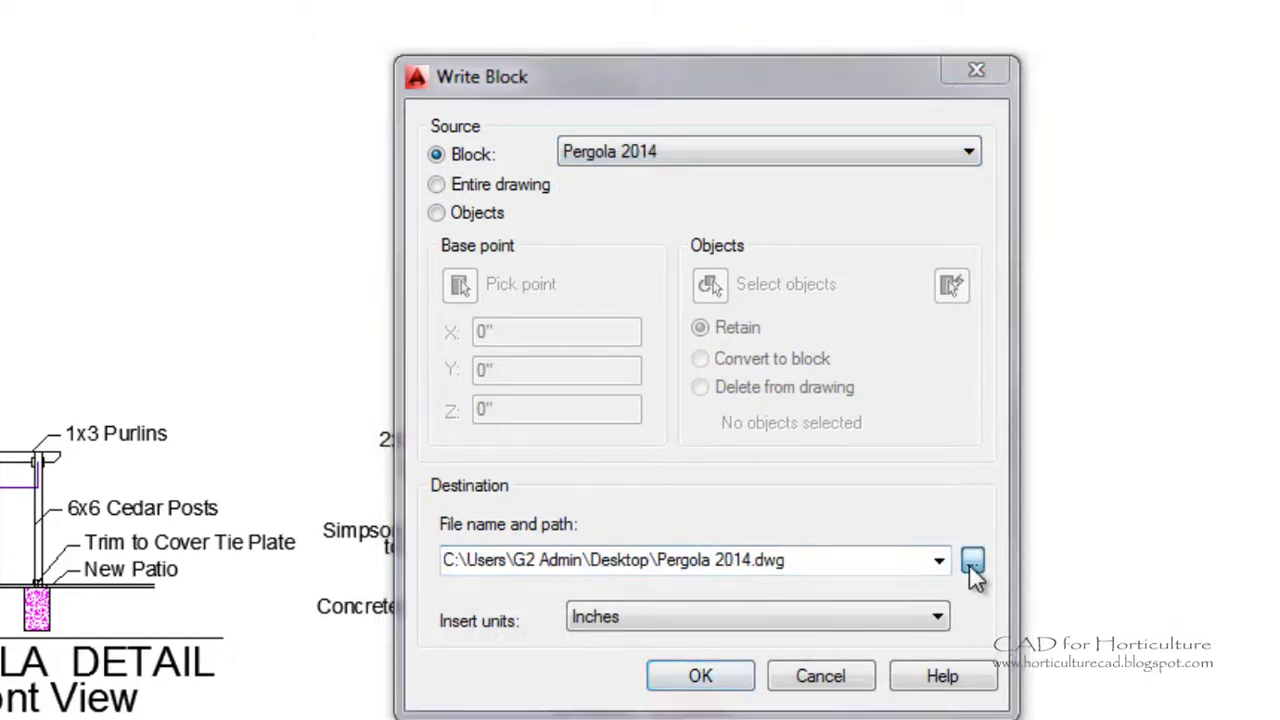
pyautogui.click(319, 562)
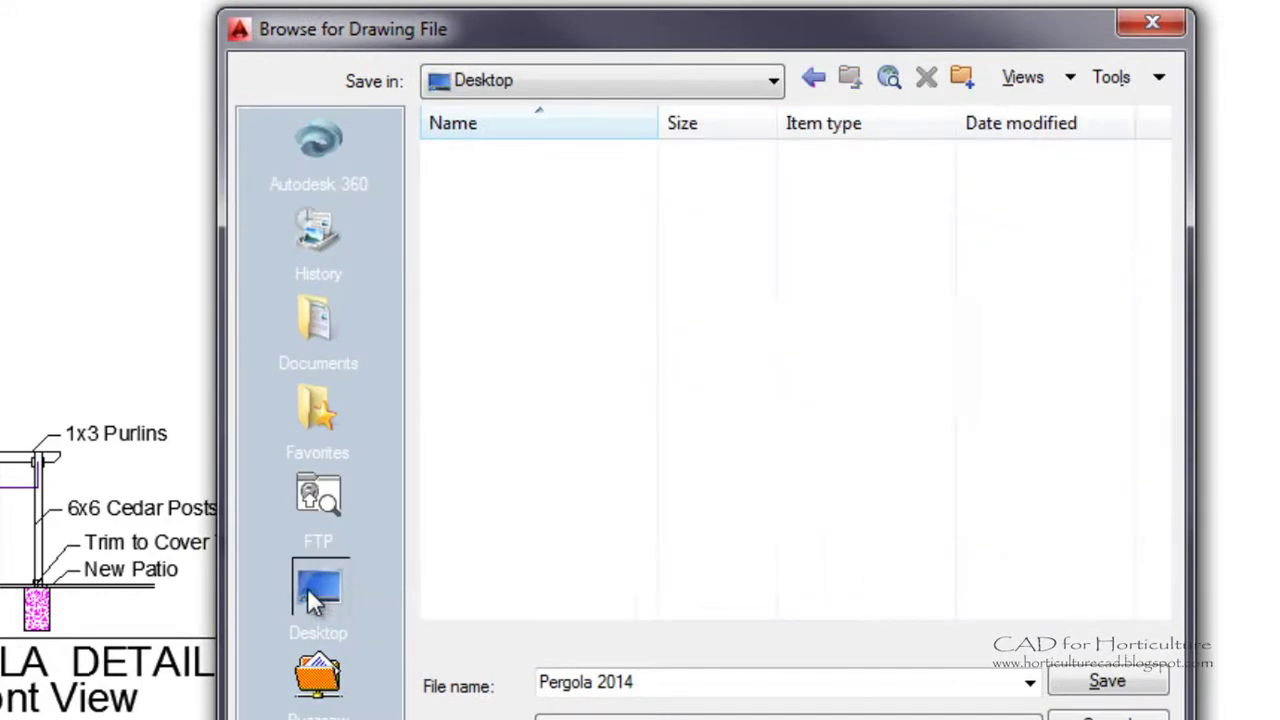
pyautogui.click(1108, 682)
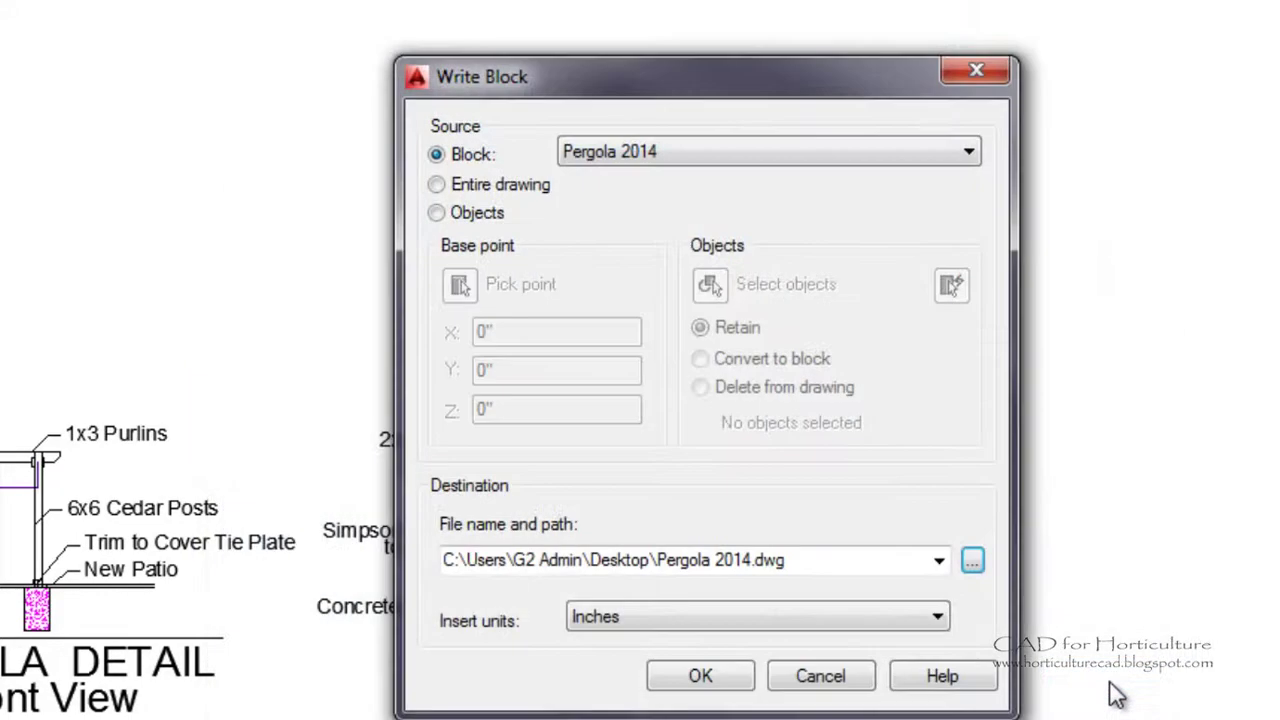
pyautogui.click(703, 678)
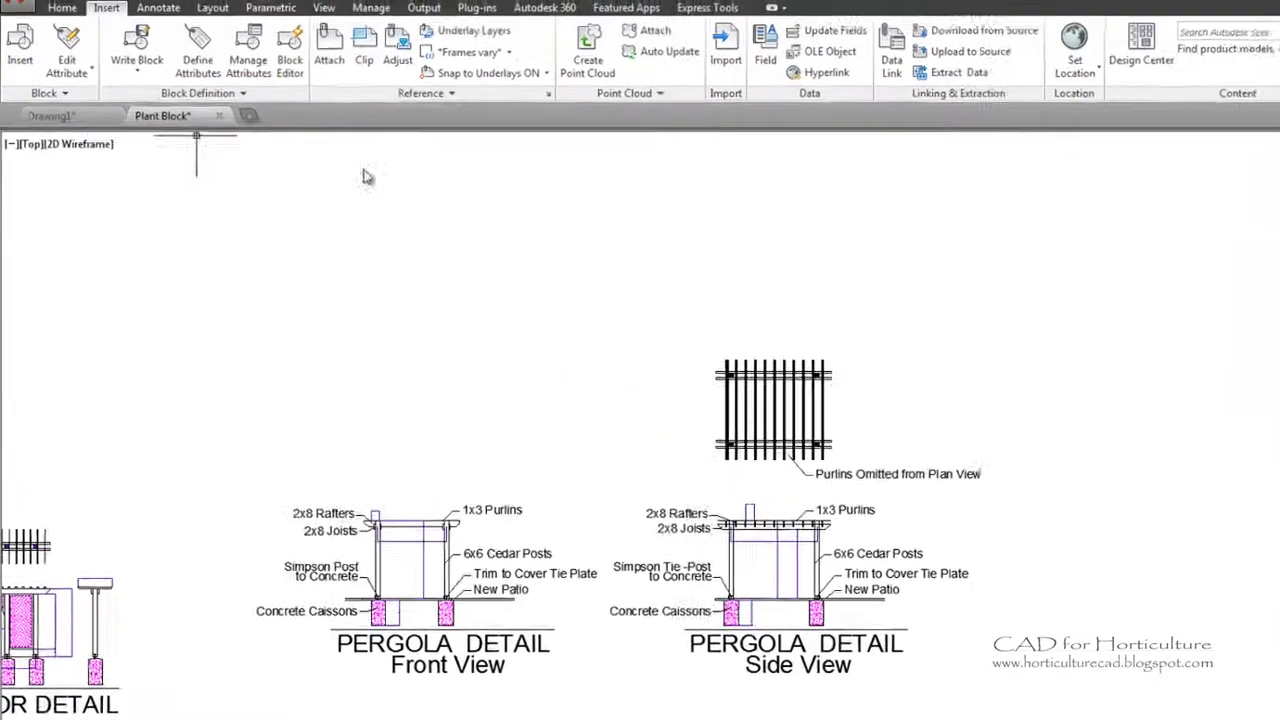
# Insert the Pergola 2014 drawing file from the Desktop into Drawing1 as a block, at scale 1 and rotation 0.
pyautogui.click(45, 73)
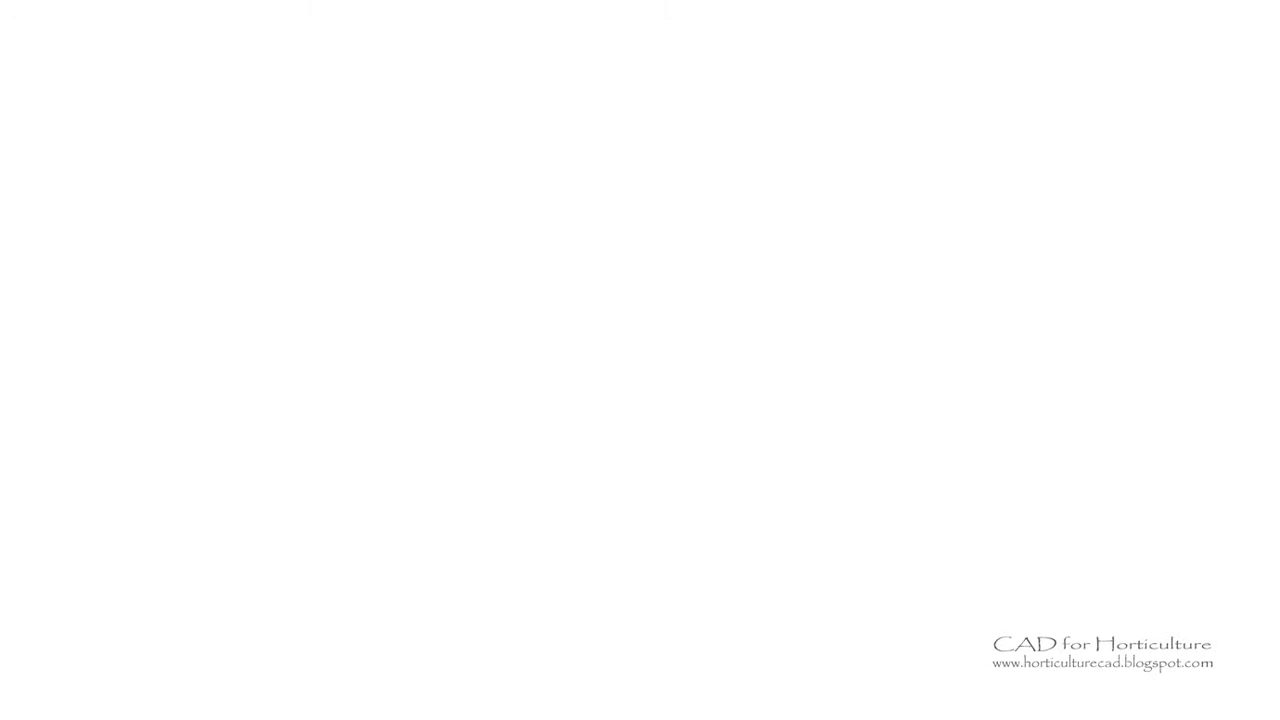
pyautogui.click(22, 92)
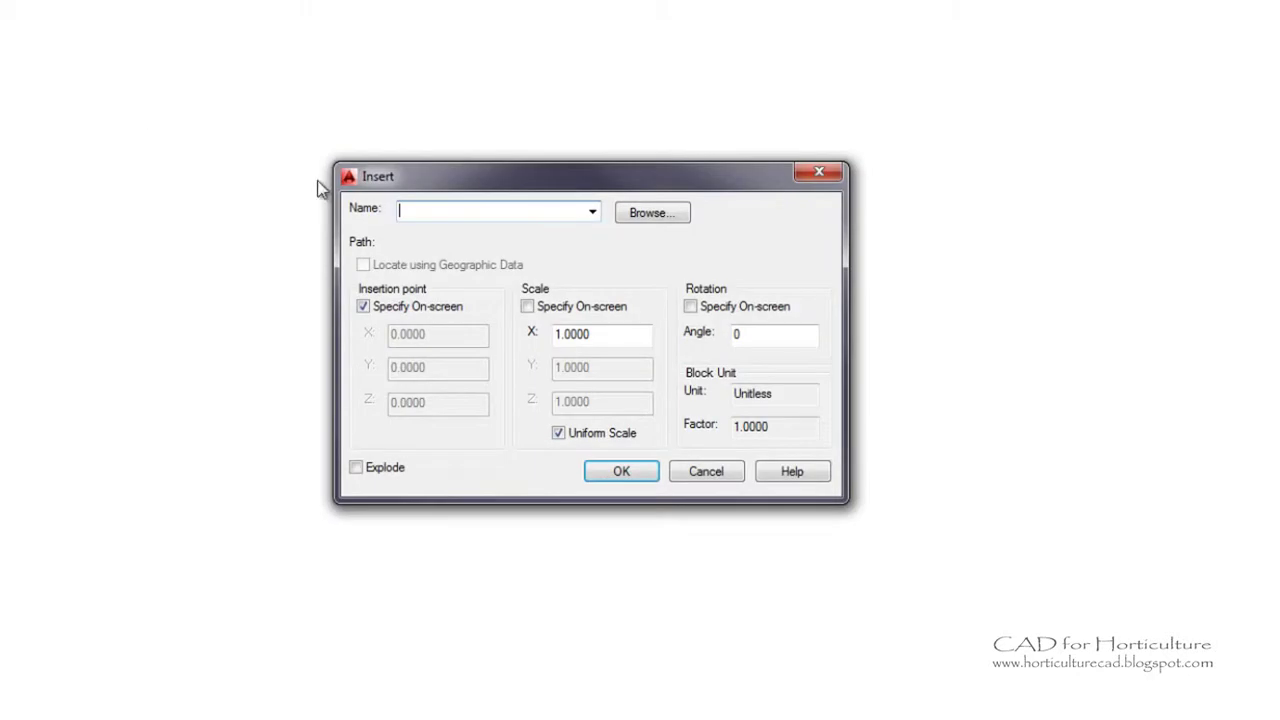
pyautogui.click(629, 216)
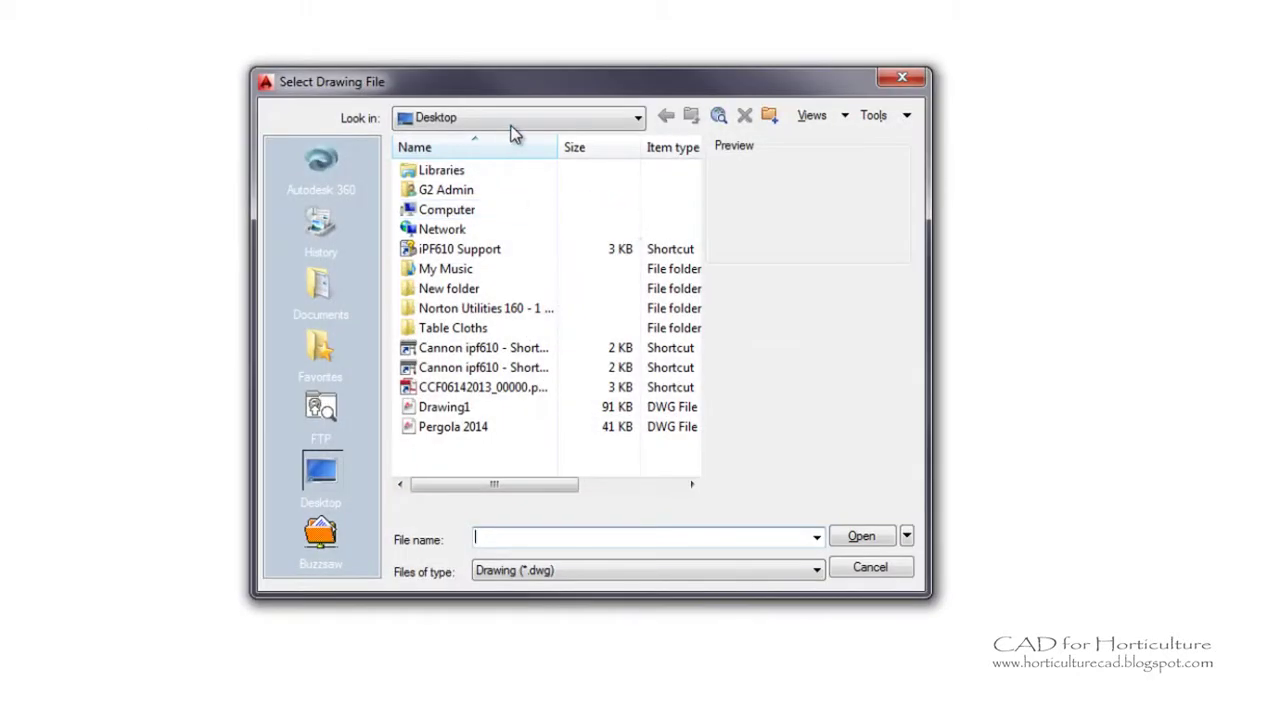
pyautogui.click(500, 426)
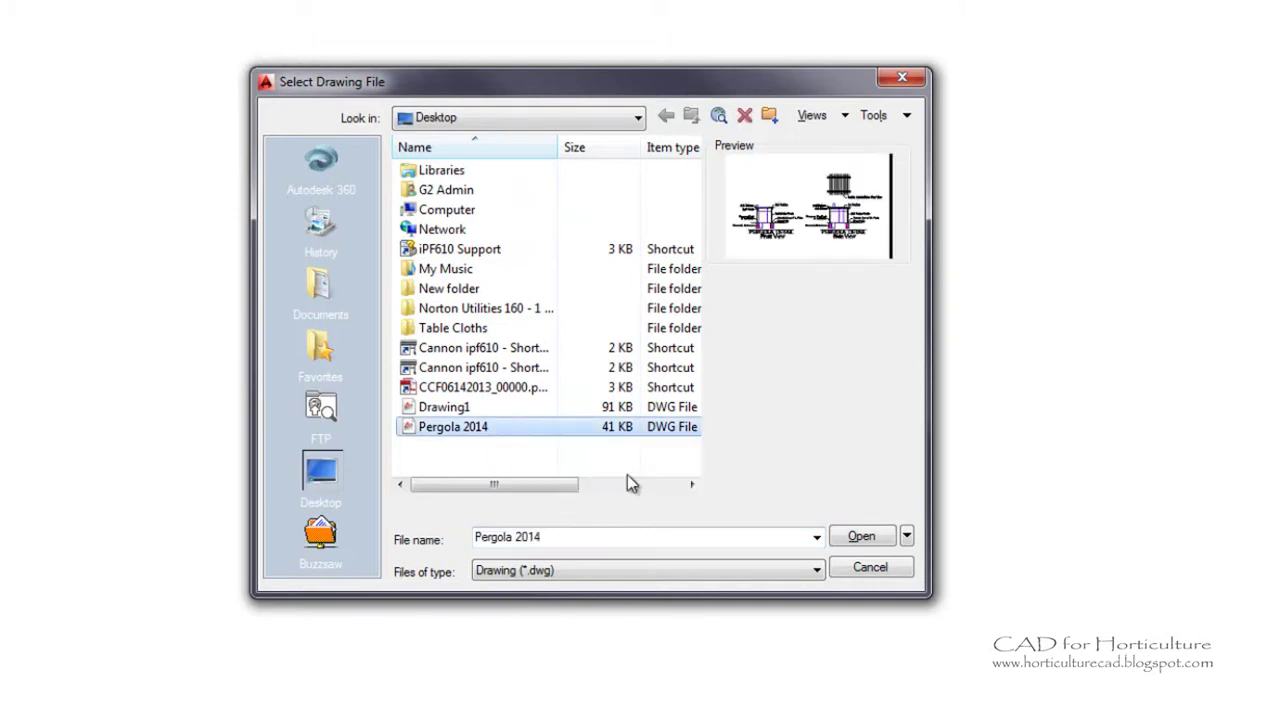
pyautogui.click(864, 537)
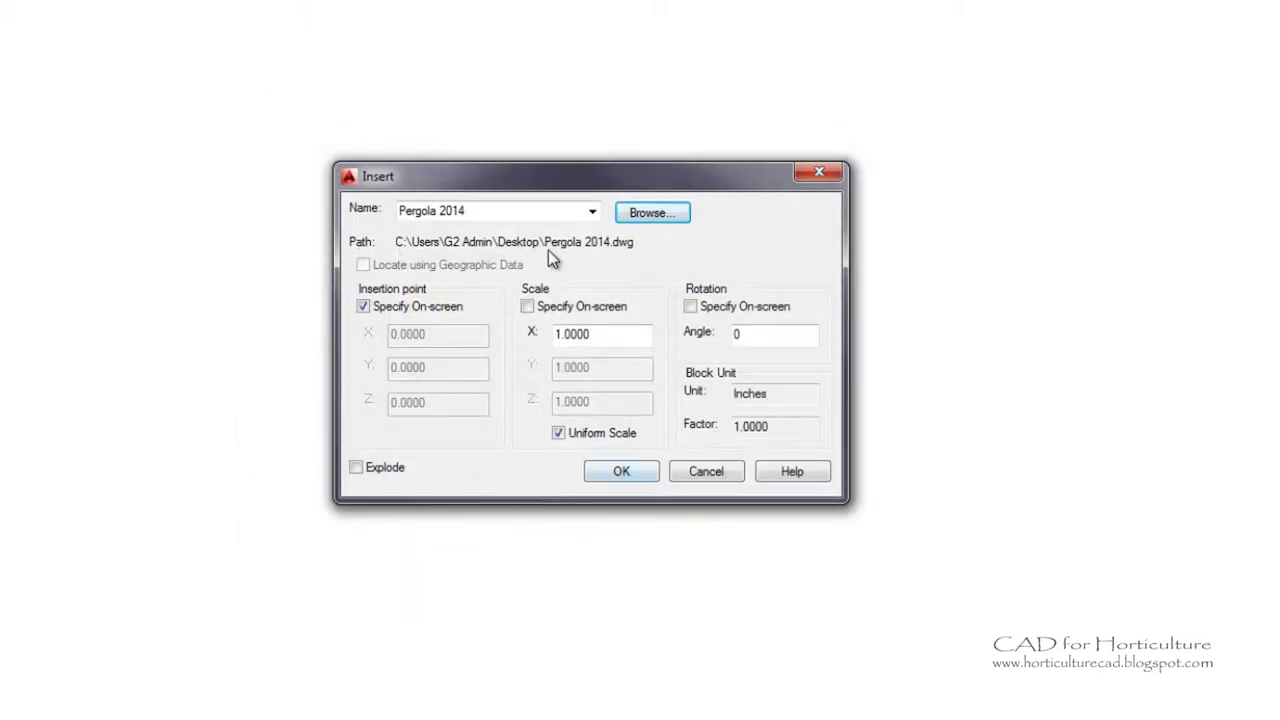
pyautogui.click(624, 471)
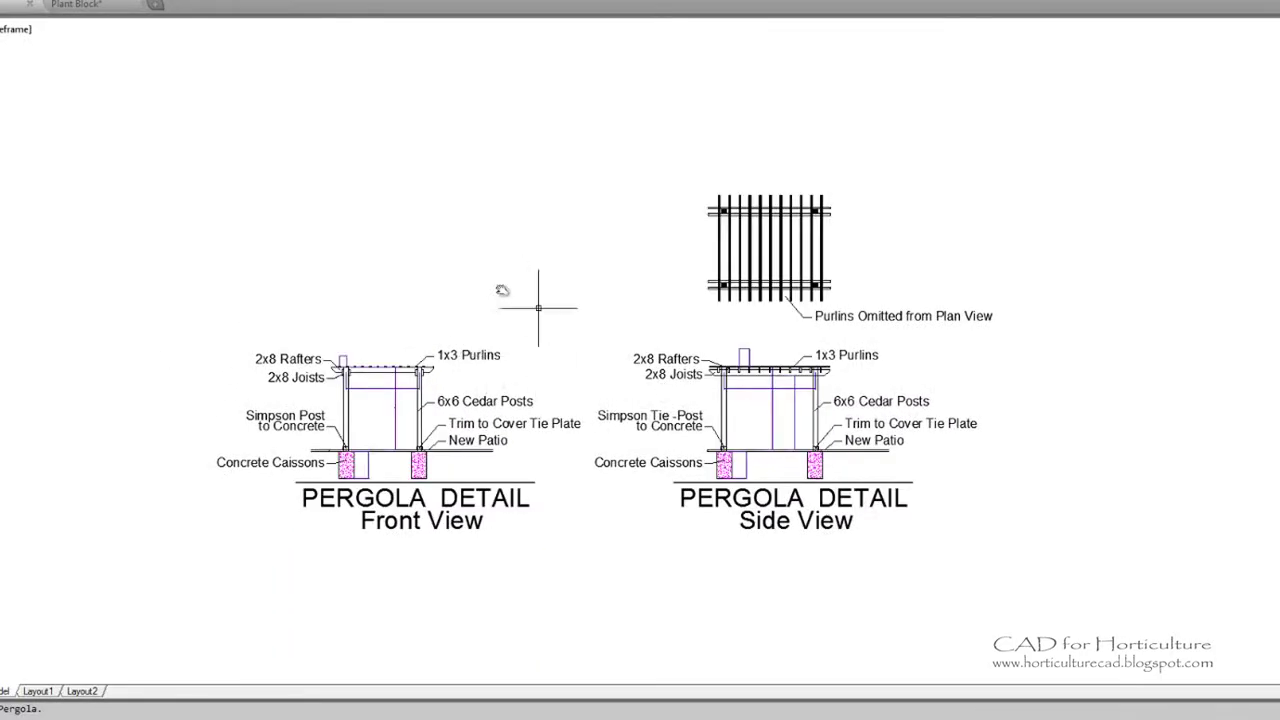
# Explode the inserted pergola block in Drawing1.
pyautogui.write('x')
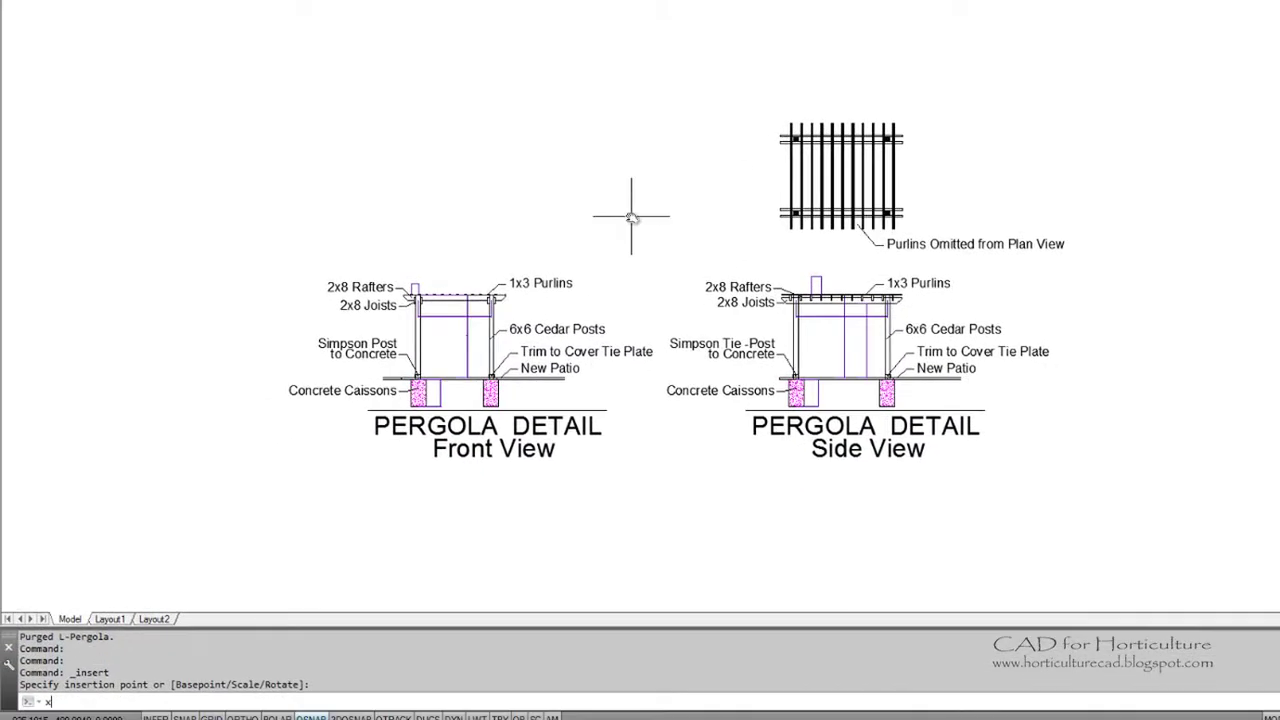
pyautogui.press('Return')
pyautogui.click(563, 279)
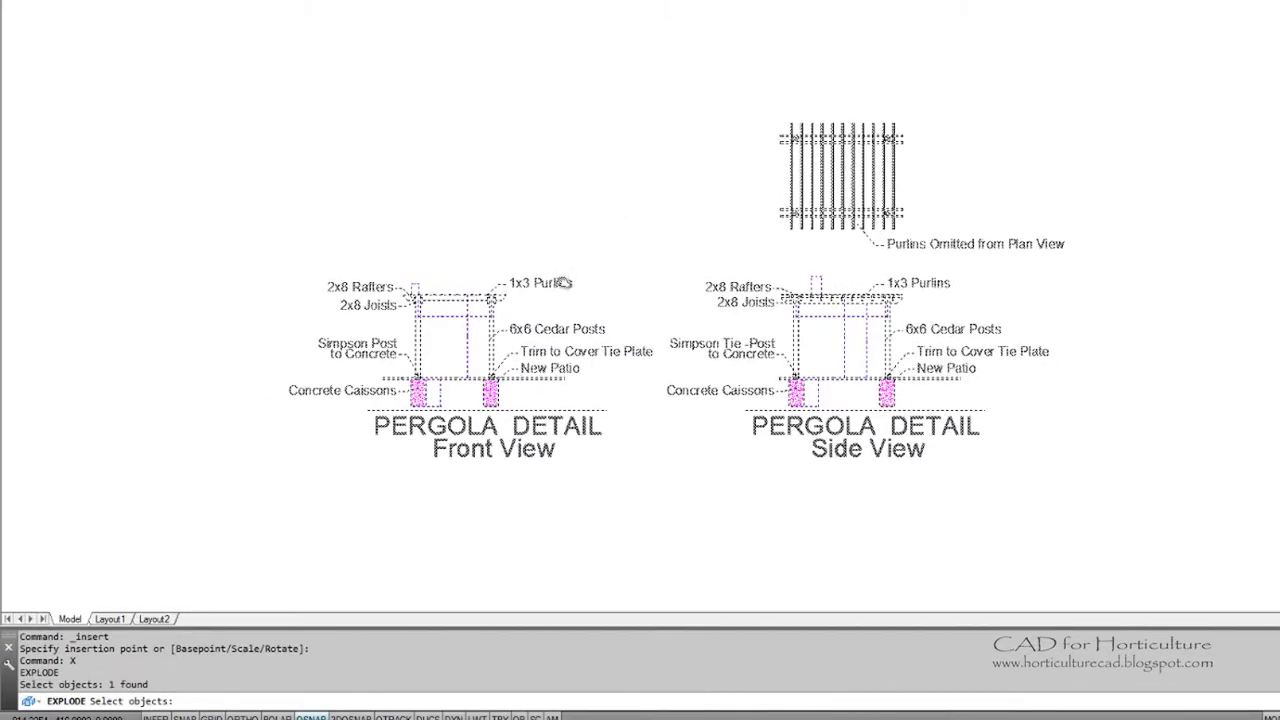
pyautogui.press('Return')
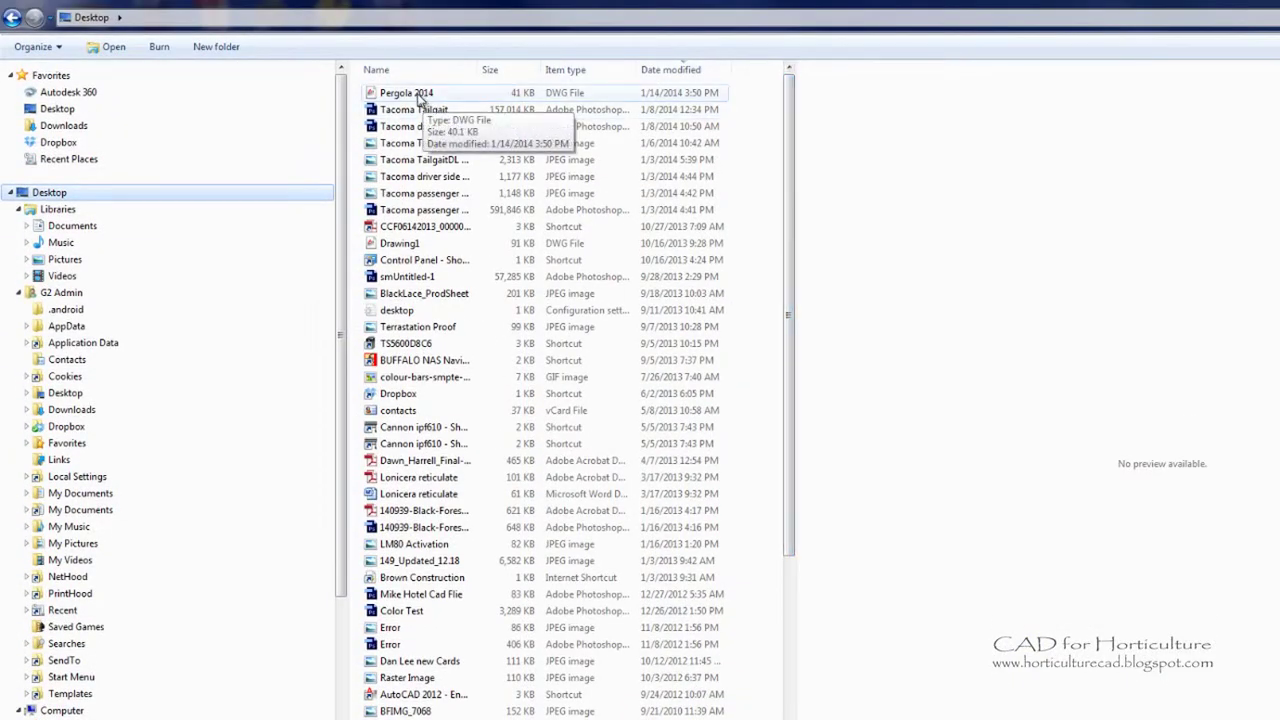
# Locate the Pergola 2014 drawing file in the Desktop folder in Windows Explorer, and return to the Plant Block drawing.
pyautogui.doubleClick(604, 96)
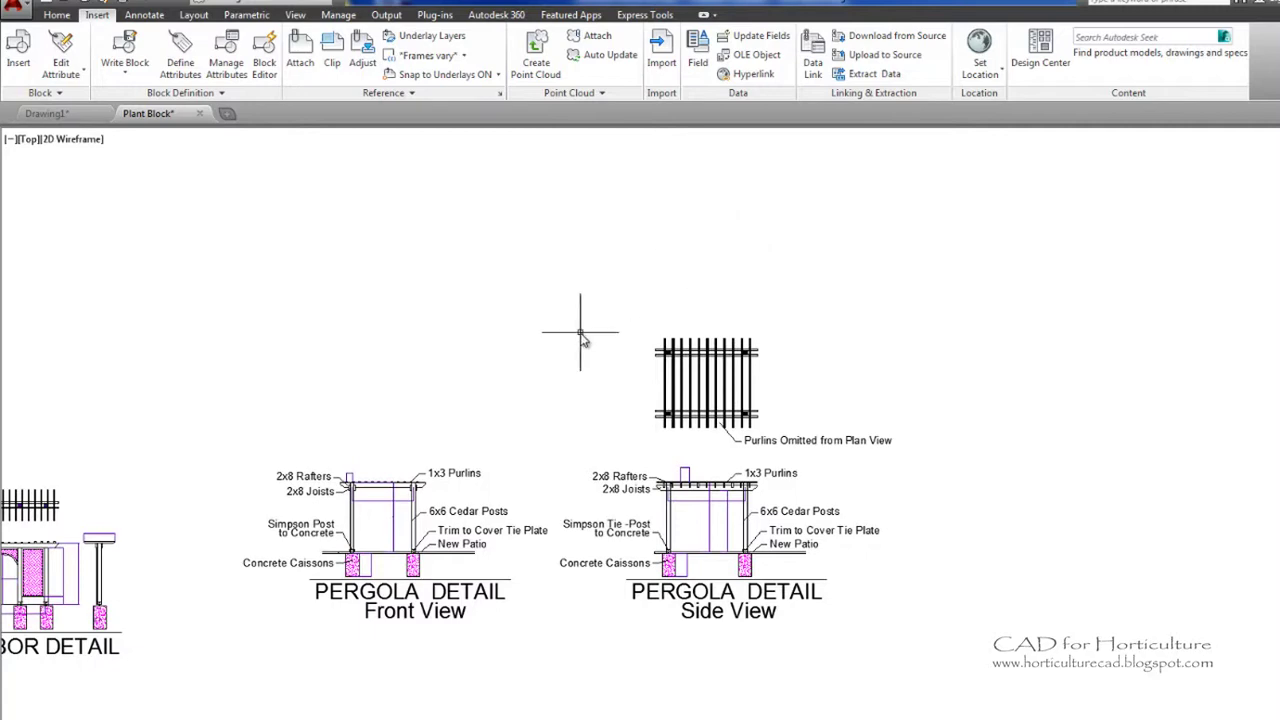
pyautogui.moveTo(583, 334)
pyautogui.mouseDown(button='middle')
pyautogui.moveTo(763, 297)
pyautogui.moveTo(936, 326)
pyautogui.moveTo(1134, 309)
pyautogui.mouseUp(button='middle')
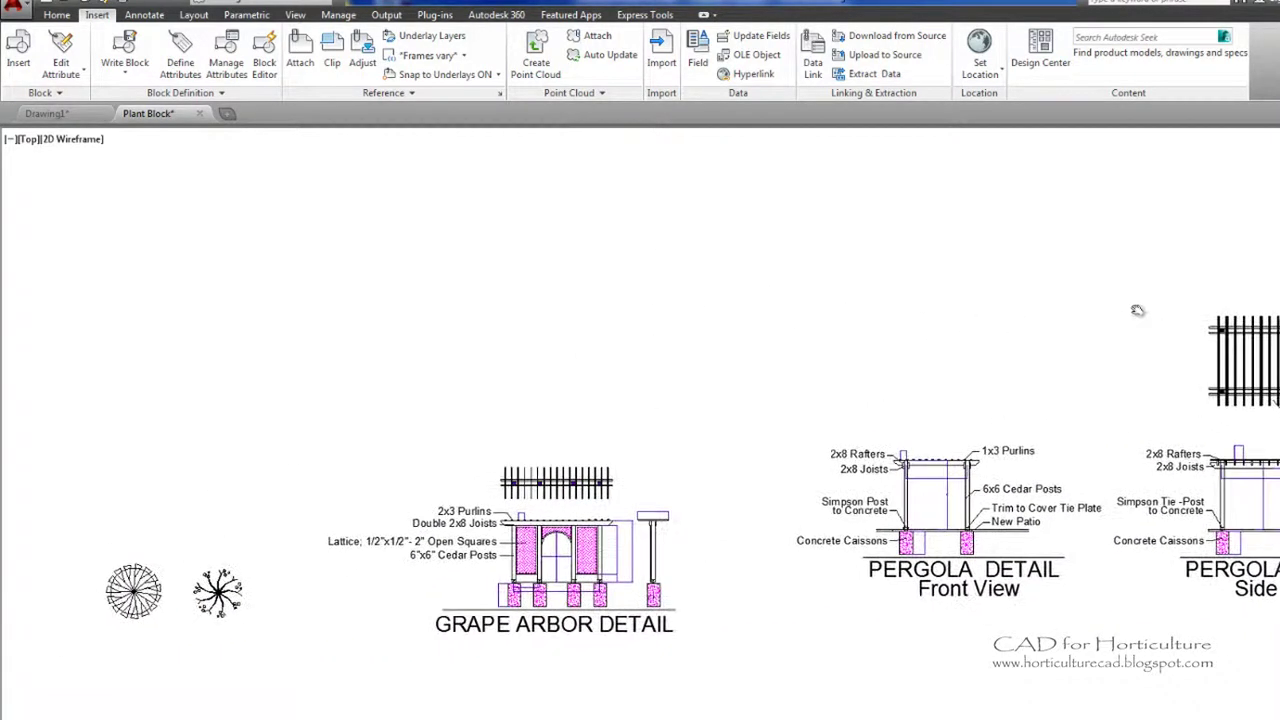